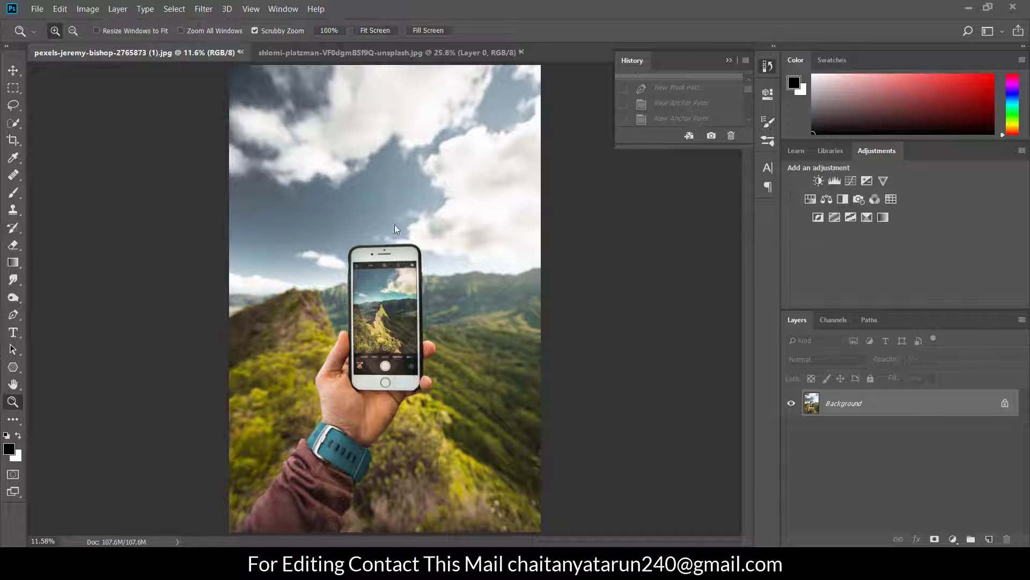
Examine the jumping woman photo and the phone screen in the hand-held phone photo up close
{"action": "left_click", "coordinate": [372, 54]}
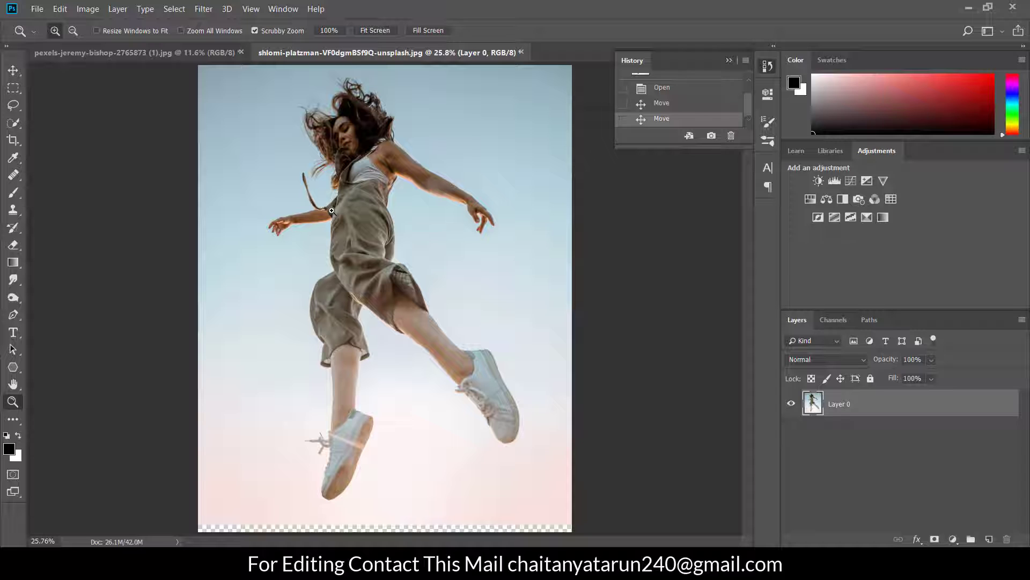
{"action": "left_click", "coordinate": [183, 52]}
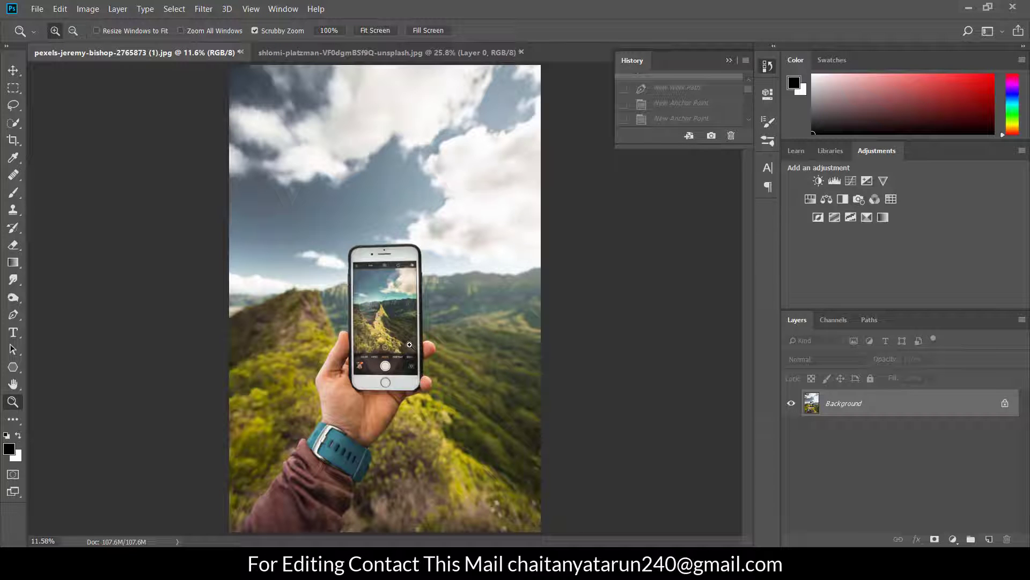
{"action": "left_click", "coordinate": [385, 347]}
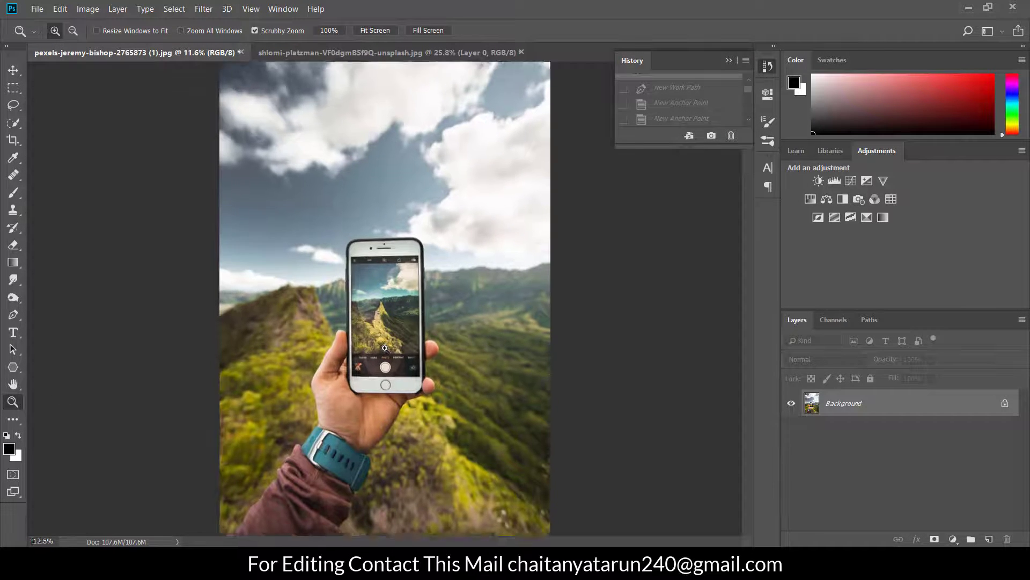
{"action": "left_click", "coordinate": [385, 348]}
{"action": "scroll", "coordinate": [394, 301], "scroll_direction": "up", "scroll_amount": 1}
{"action": "right_click", "coordinate": [403, 258]}
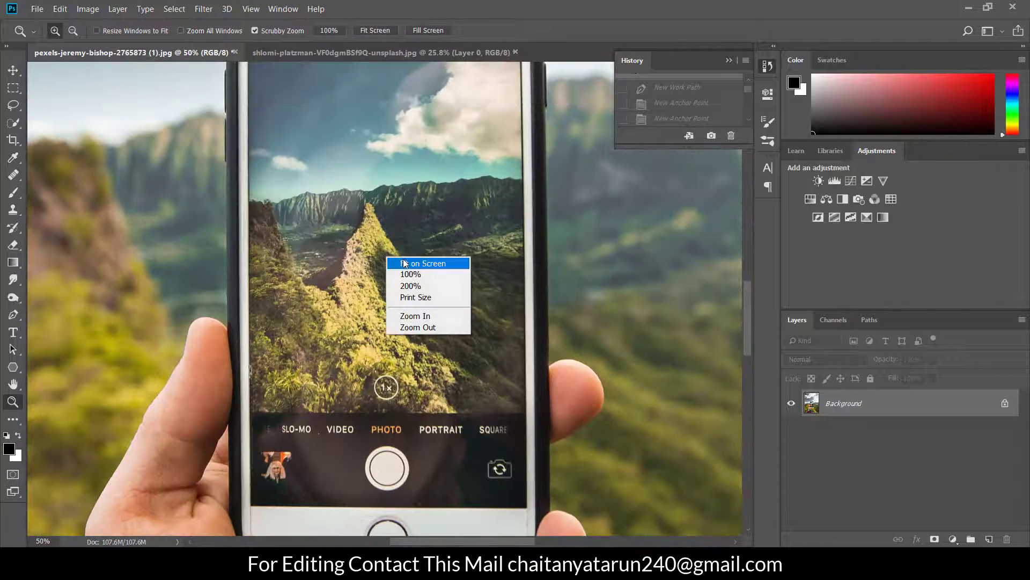
{"action": "left_click", "coordinate": [407, 262]}
{"action": "left_click", "coordinate": [403, 258]}
{"action": "left_click", "coordinate": [401, 258]}
{"action": "left_click", "coordinate": [400, 258]}
{"action": "scroll", "coordinate": [352, 265], "scroll_direction": "down", "scroll_amount": 1}
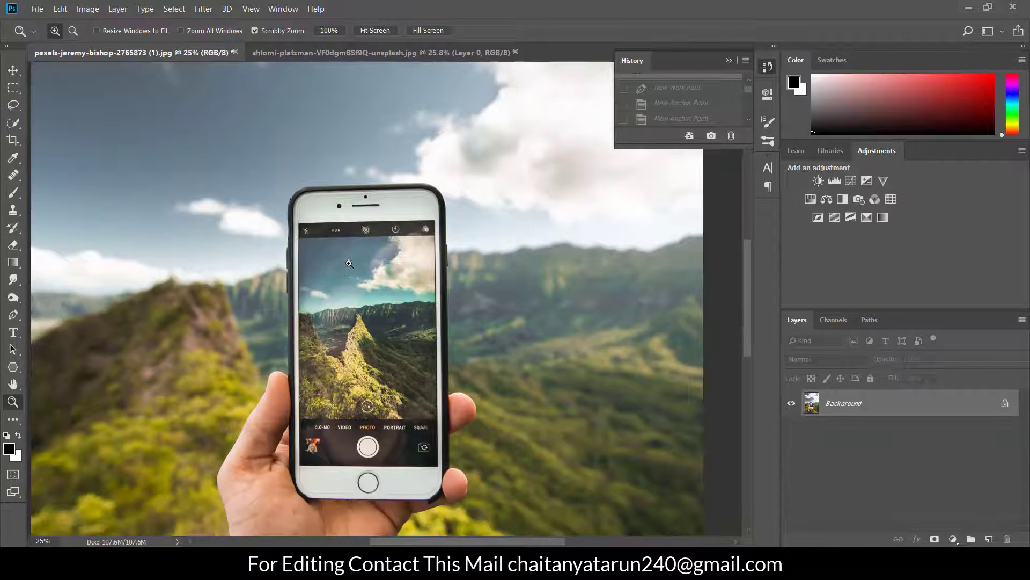
Trace the phone's screen with a closed four-point Pen tool path through its corners
{"action": "left_click", "coordinate": [346, 283]}
{"action": "left_click", "coordinate": [380, 197]}
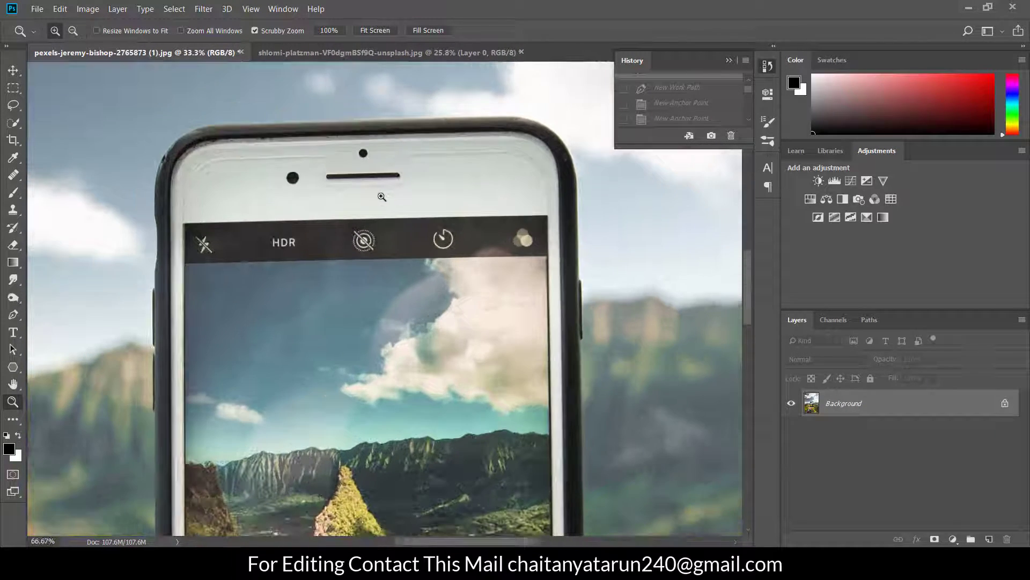
{"action": "left_click", "coordinate": [13, 314]}
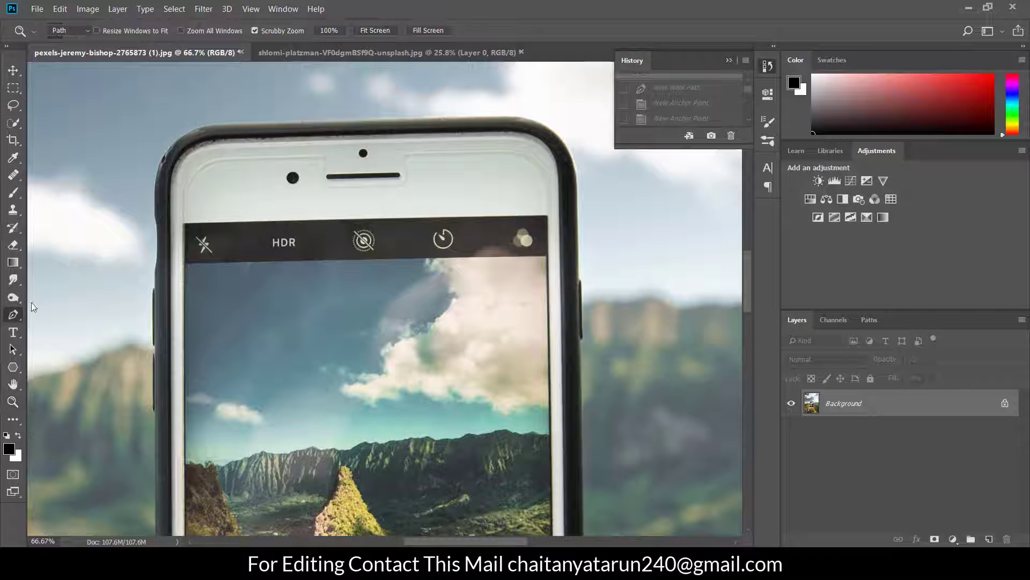
{"action": "left_click", "coordinate": [183, 222]}
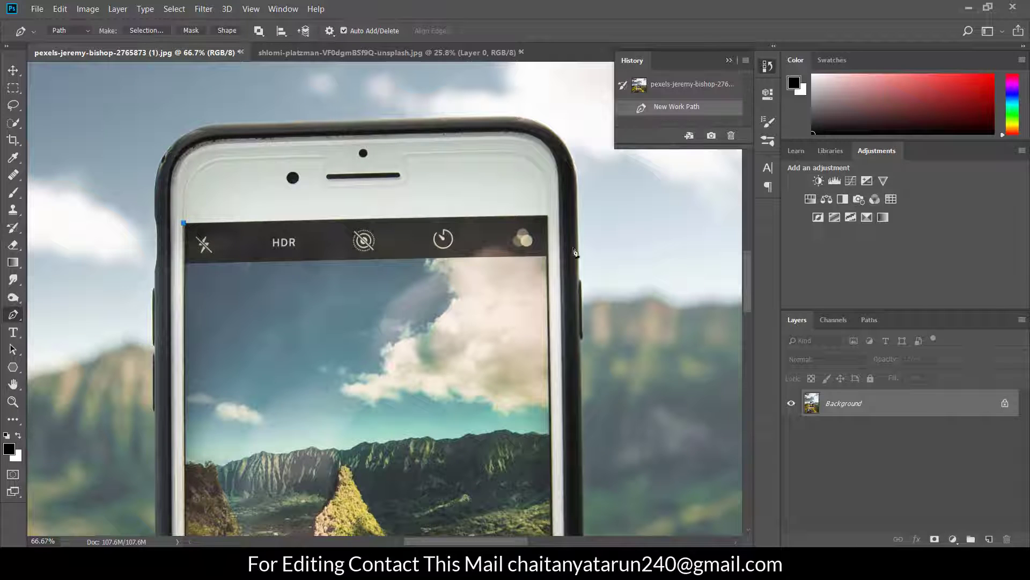
{"action": "left_click", "coordinate": [547, 219]}
{"action": "scroll", "coordinate": [577, 274], "scroll_direction": "down", "scroll_amount": 5}
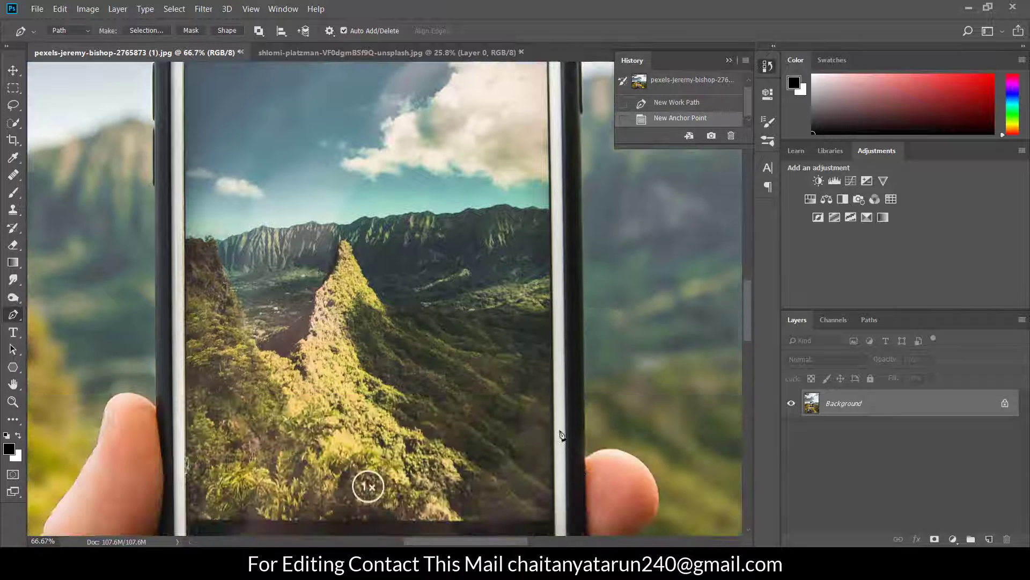
{"action": "scroll", "coordinate": [560, 433], "scroll_direction": "down", "scroll_amount": 3}
{"action": "scroll", "coordinate": [560, 440], "scroll_direction": "down", "scroll_amount": 2}
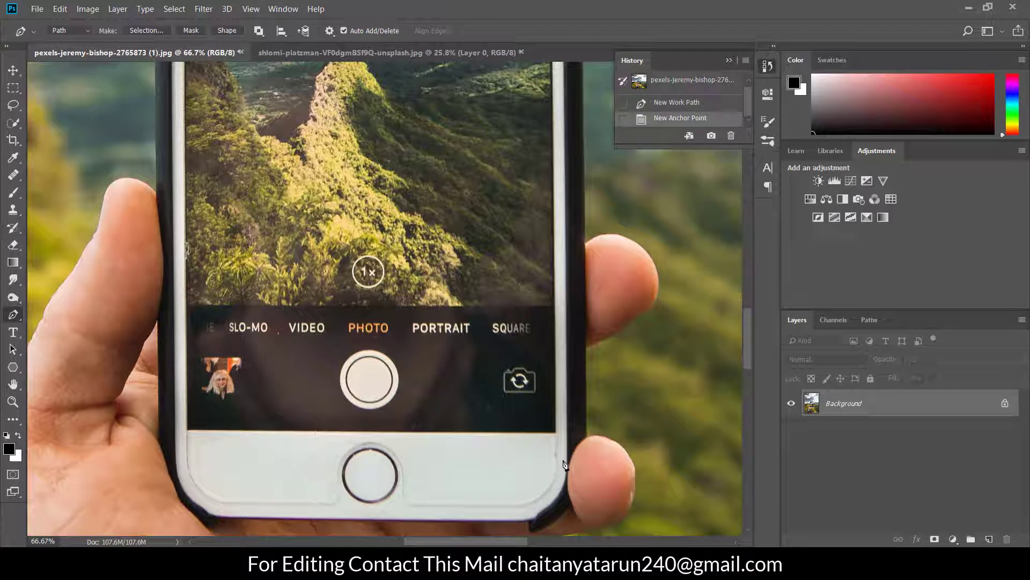
{"action": "left_click", "coordinate": [556, 432]}
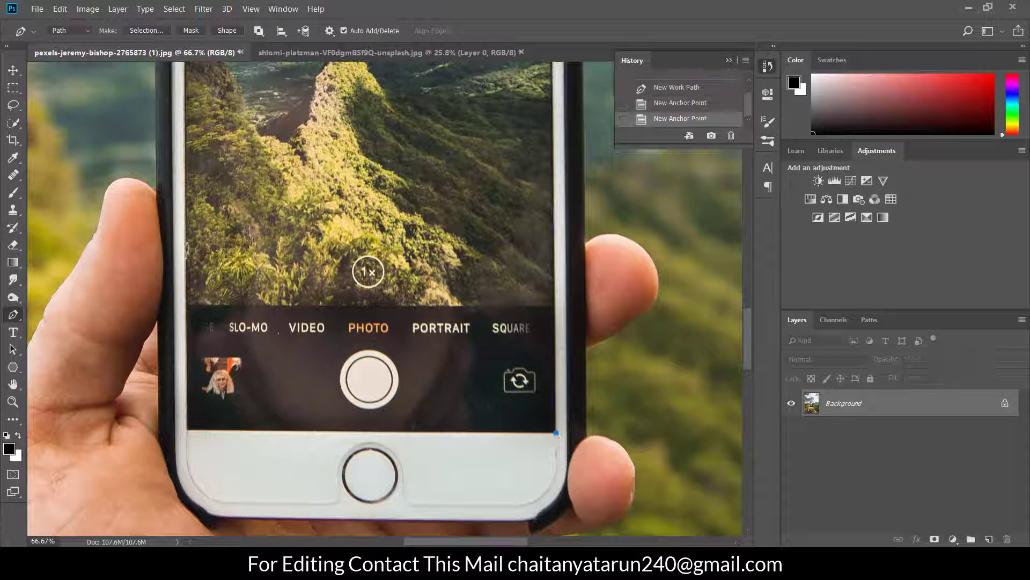
{"action": "left_click", "coordinate": [187, 432]}
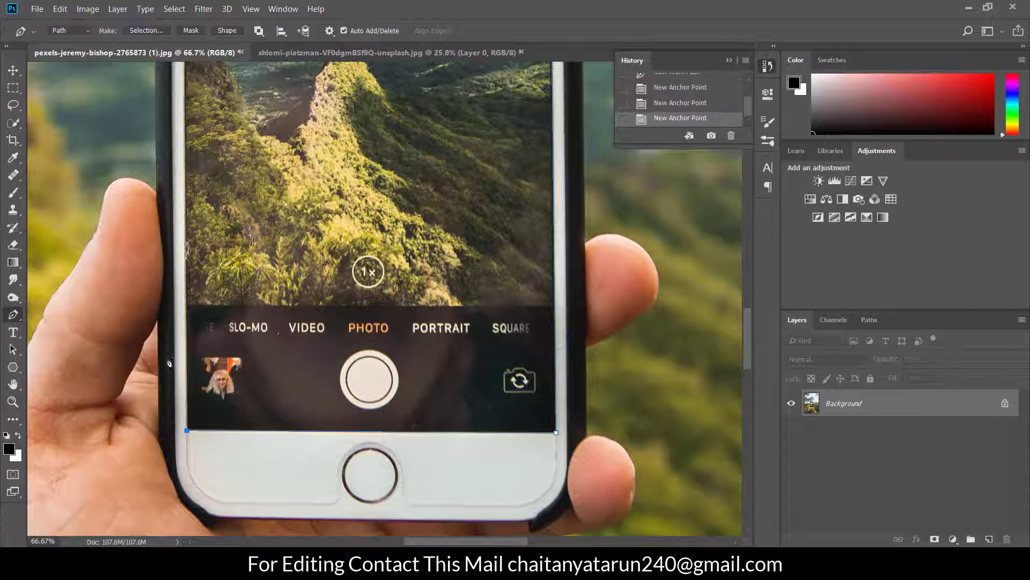
{"action": "scroll", "coordinate": [168, 333], "scroll_direction": "up", "scroll_amount": 5}
{"action": "scroll", "coordinate": [167, 323], "scroll_direction": "up", "scroll_amount": 4}
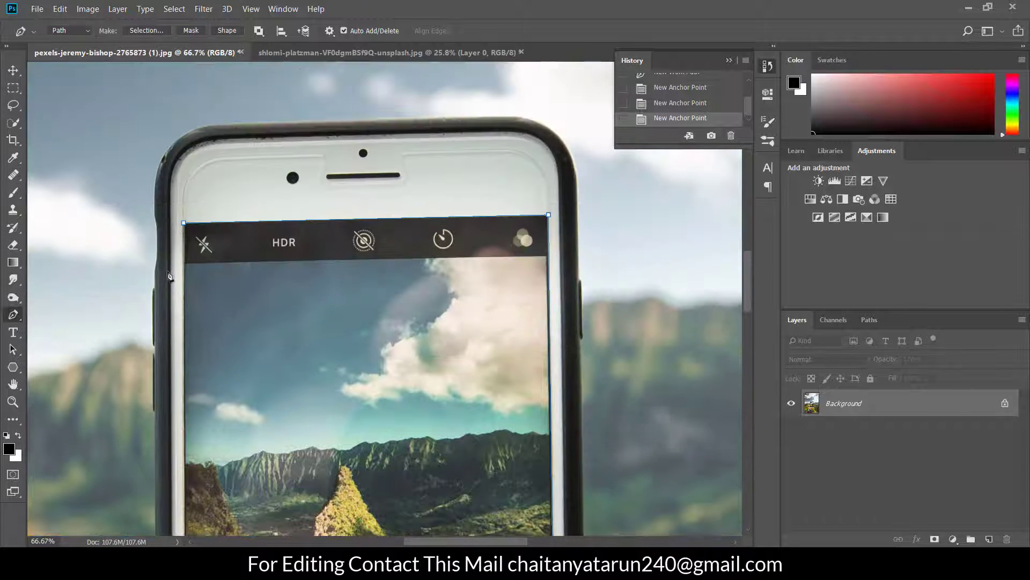
{"action": "left_click", "coordinate": [184, 226]}
{"action": "scroll", "coordinate": [248, 266], "scroll_direction": "down", "scroll_amount": 2}
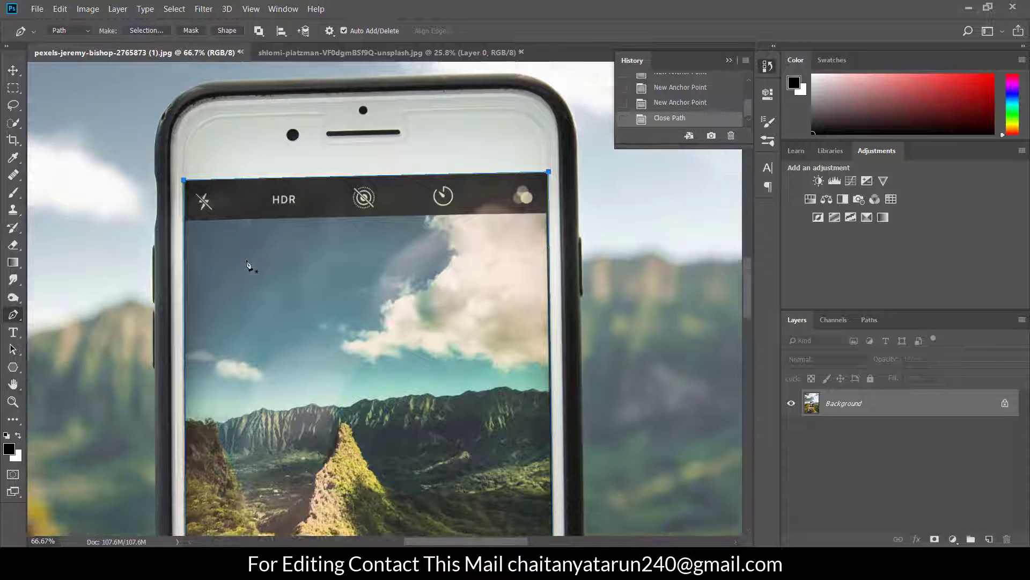
{"action": "scroll", "coordinate": [245, 290], "scroll_direction": "up", "scroll_amount": 1}
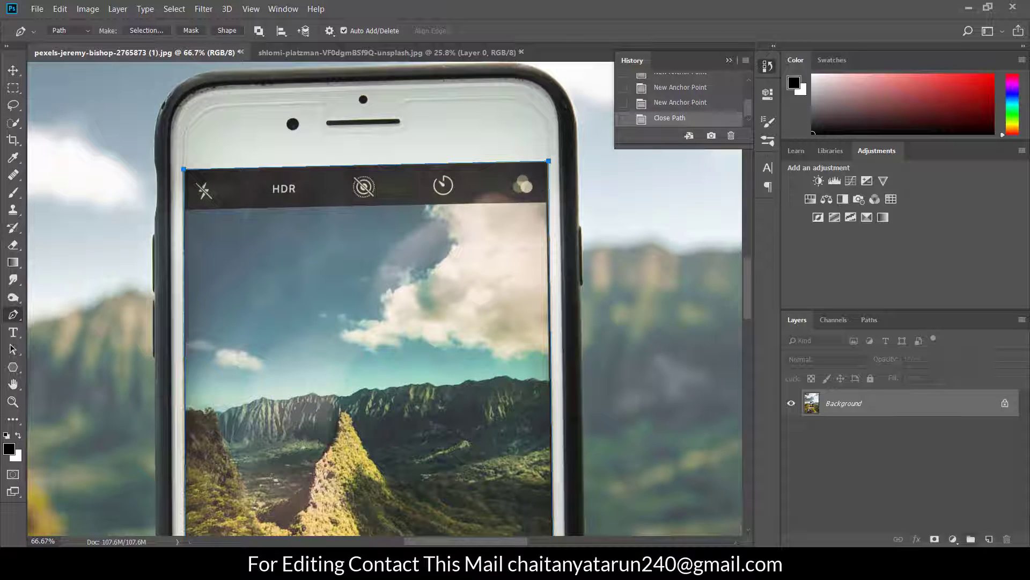
{"action": "left_click", "coordinate": [13, 123]}
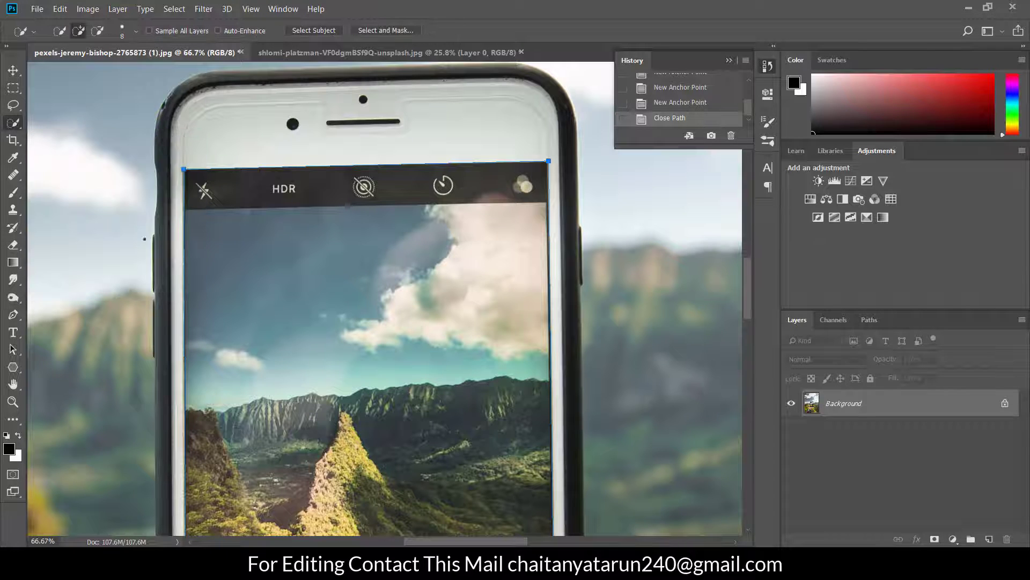
{"action": "right_click", "coordinate": [256, 231]}
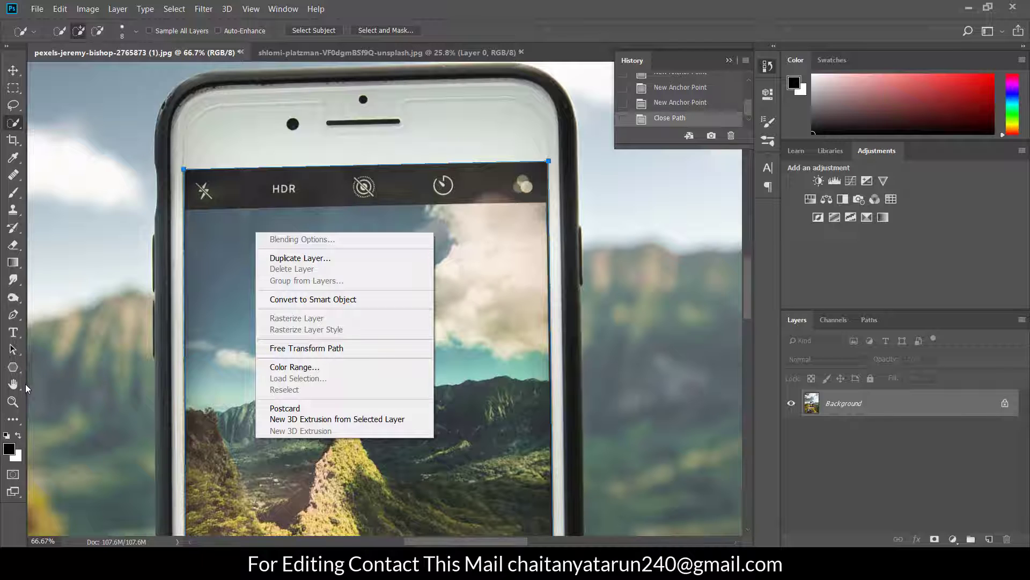
{"action": "left_click", "coordinate": [10, 319]}
{"action": "left_click", "coordinate": [11, 320]}
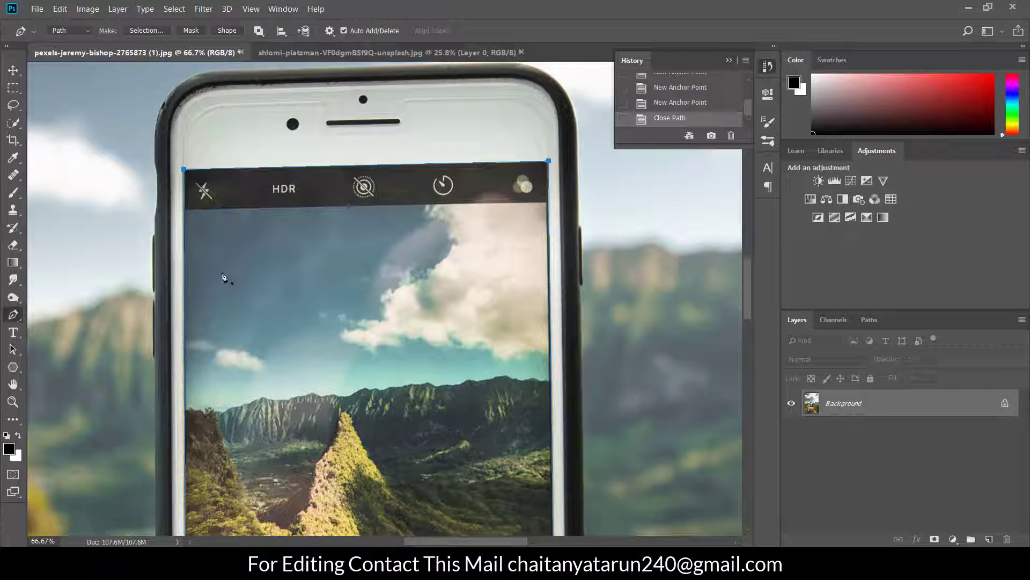
Convert the phone screen path into a new anti-aliased selection with a 0.8 pixel feather radius
{"action": "right_click", "coordinate": [270, 262]}
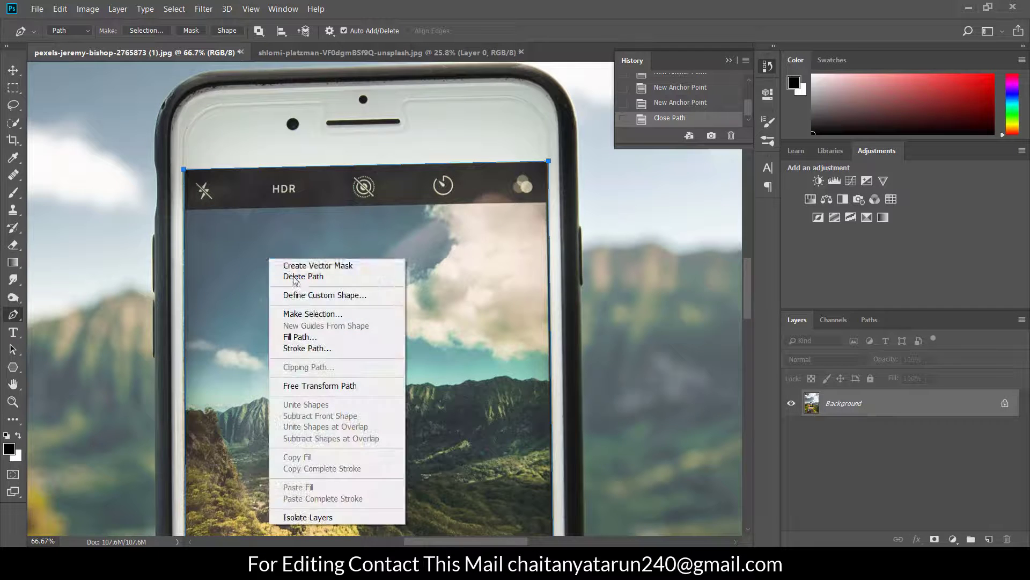
{"action": "left_click", "coordinate": [304, 313]}
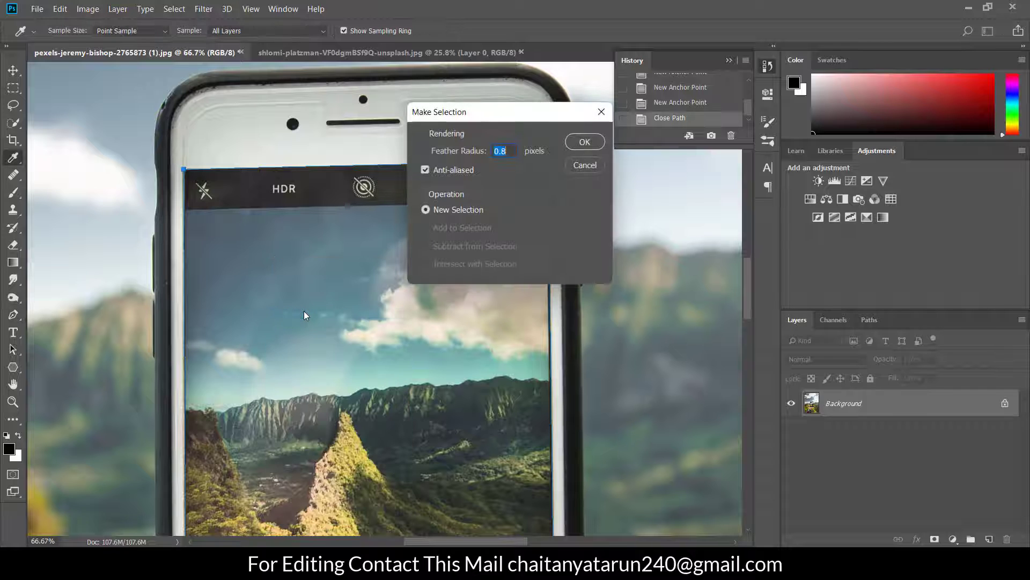
{"action": "left_click", "coordinate": [583, 143]}
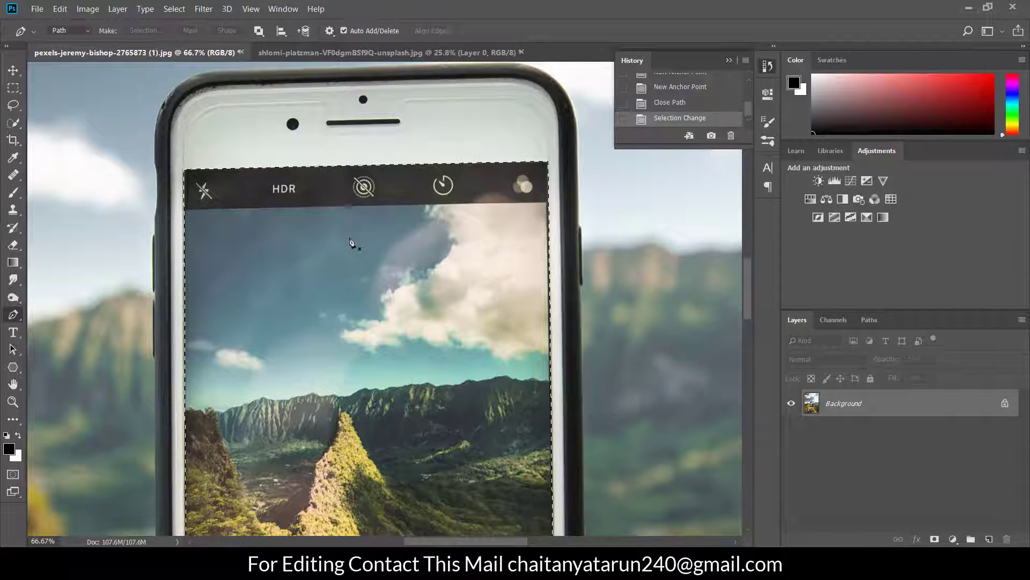
Inspect the selection outline along the phone screen's edges and within the whole photo
{"action": "scroll", "coordinate": [349, 244], "scroll_direction": "down", "scroll_amount": 5}
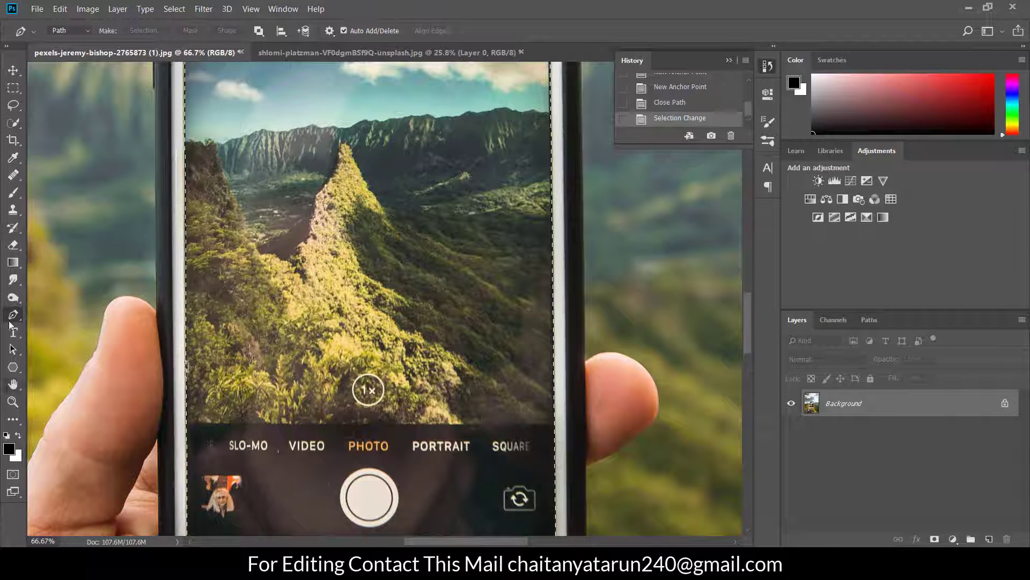
{"action": "left_click", "coordinate": [13, 402]}
{"action": "right_click", "coordinate": [297, 248]}
{"action": "left_click", "coordinate": [308, 256]}
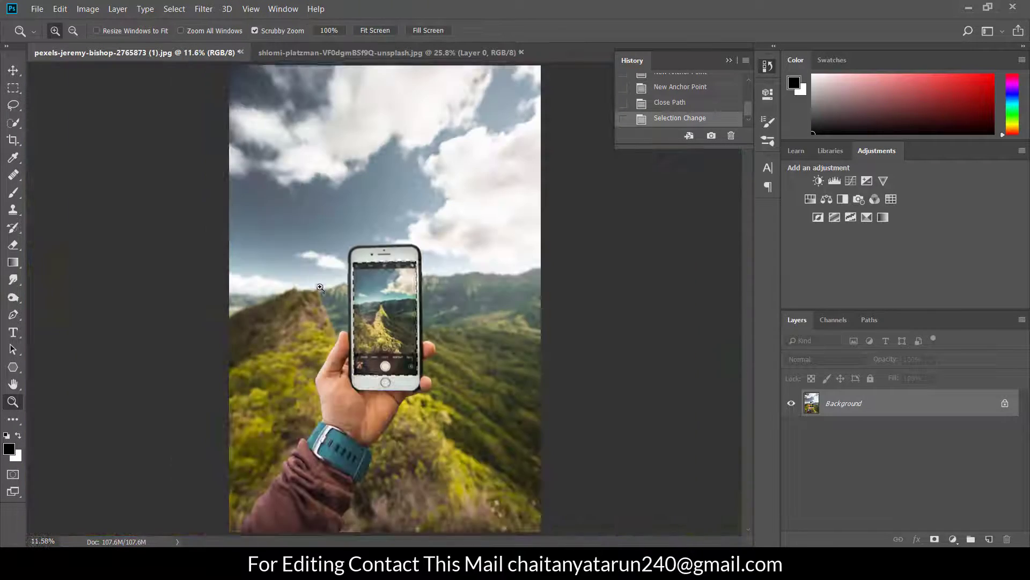
{"action": "left_click", "coordinate": [341, 285]}
{"action": "left_click", "coordinate": [341, 286]}
{"action": "left_click", "coordinate": [349, 292]}
{"action": "left_click", "coordinate": [374, 314]}
{"action": "scroll", "coordinate": [410, 260], "scroll_direction": "down", "scroll_amount": 1}
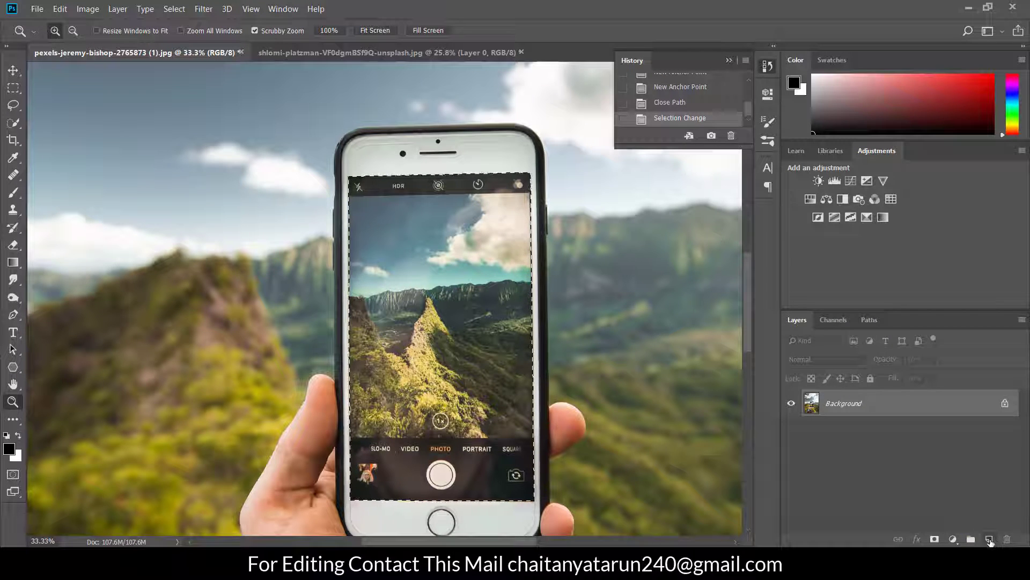
On a new layer, fill the phone screen selection with green #0cff00 in Normal mode at 100% opacity, and deselect
{"action": "left_click", "coordinate": [991, 543]}
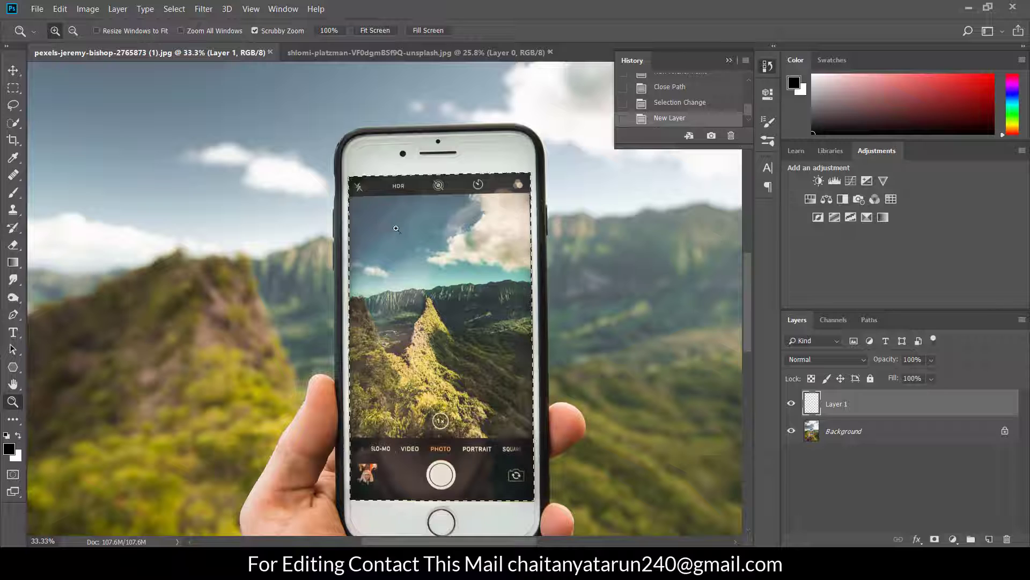
{"action": "left_click", "coordinate": [18, 126]}
{"action": "right_click", "coordinate": [340, 208]}
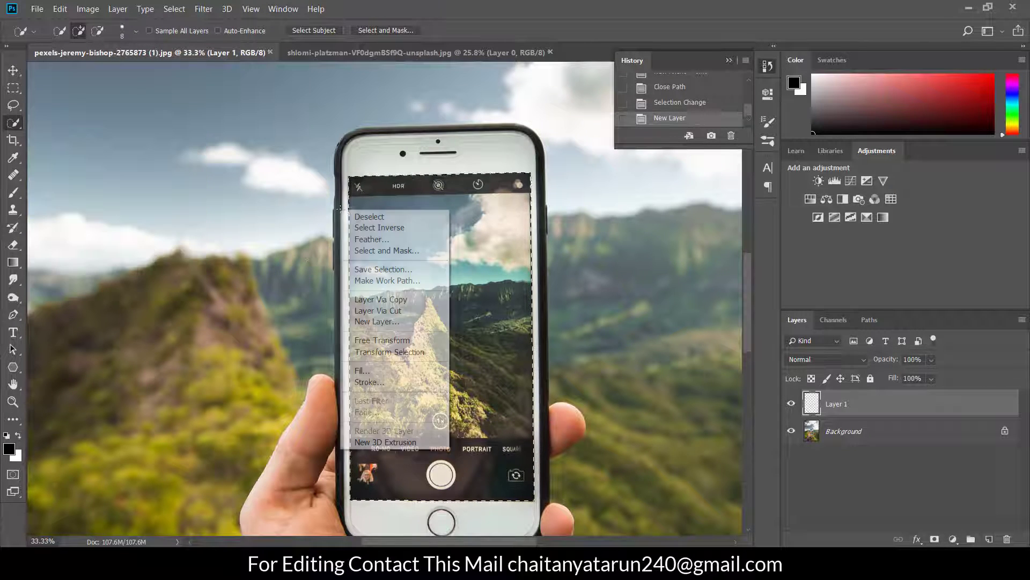
{"action": "left_click", "coordinate": [383, 371]}
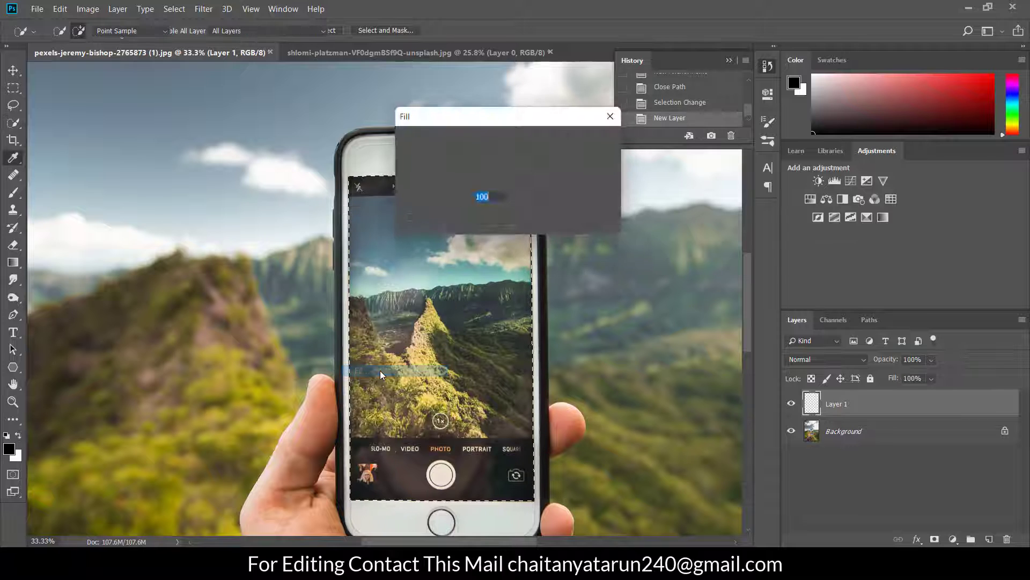
{"action": "left_click", "coordinate": [531, 139]}
{"action": "left_click", "coordinate": [487, 178]}
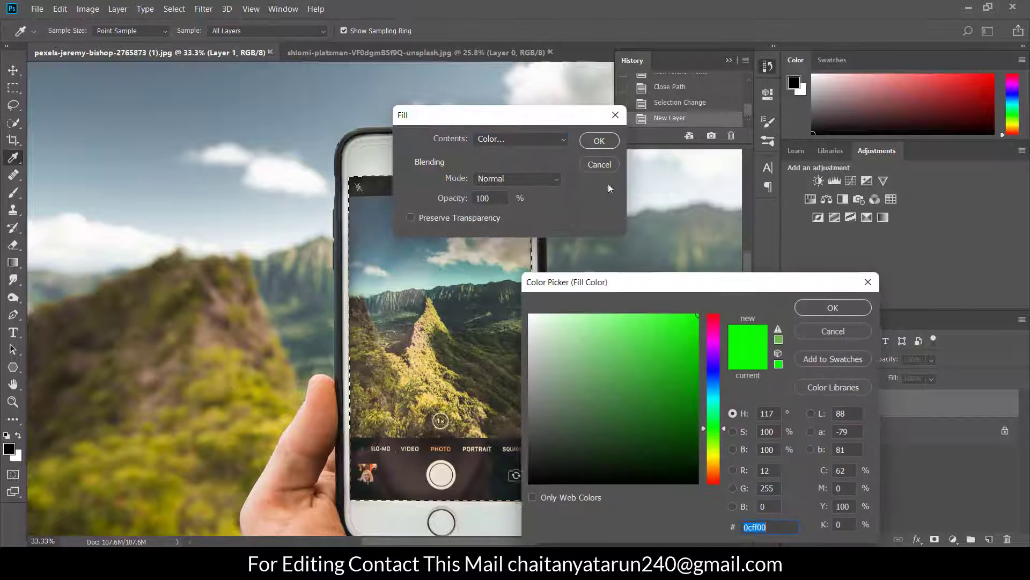
{"action": "left_click", "coordinate": [807, 304]}
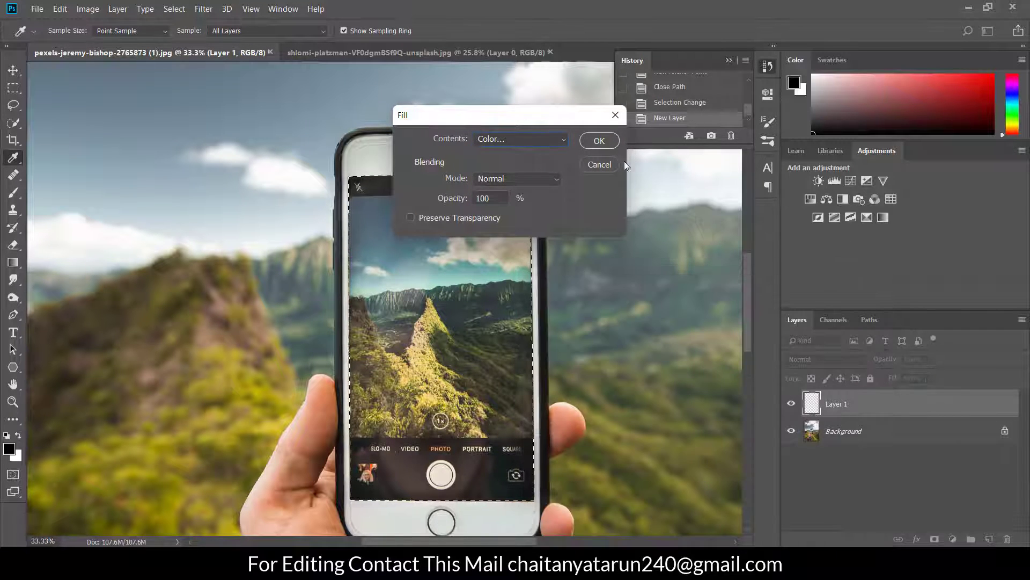
{"action": "left_click", "coordinate": [600, 141]}
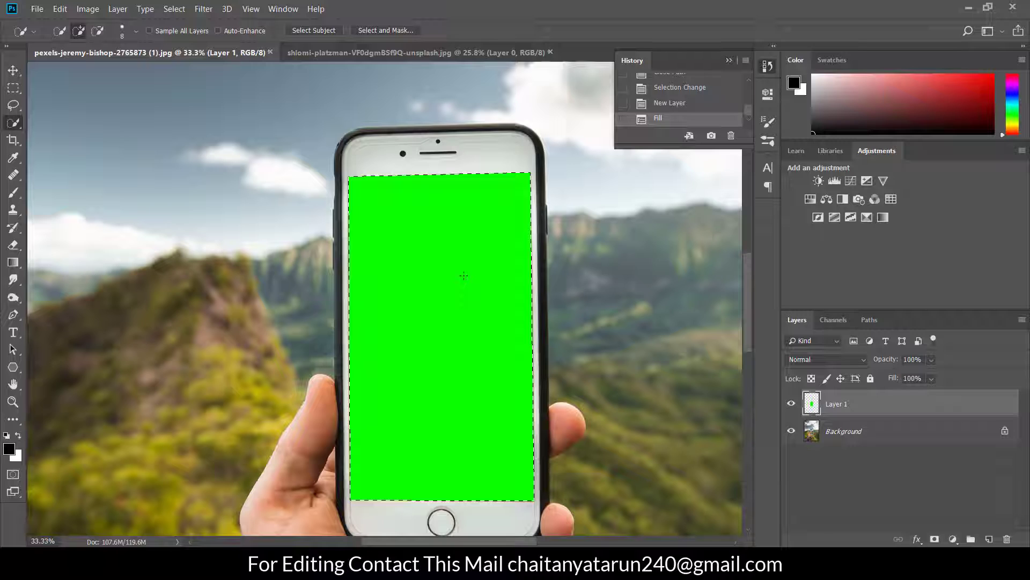
{"action": "key", "text": "ctrl+d"}
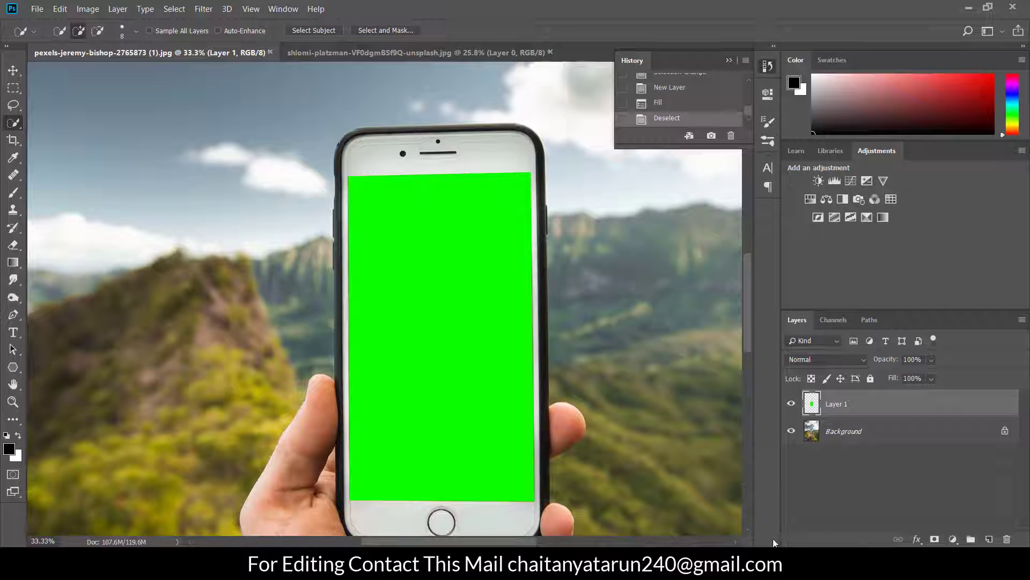
Compare the phone photo with the green fill layer hidden and shown
{"action": "left_click", "coordinate": [792, 404]}
{"action": "left_click", "coordinate": [791, 404]}
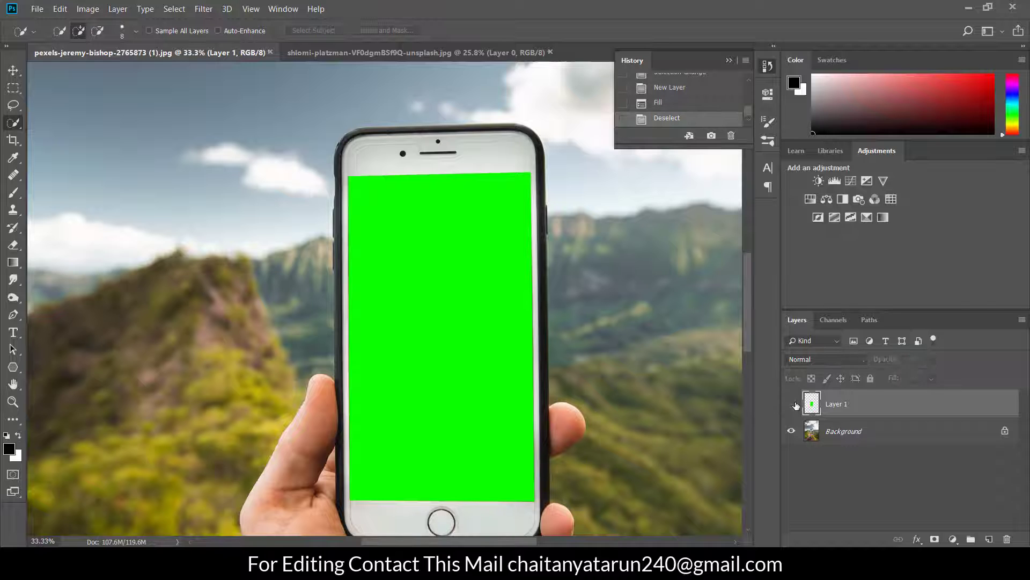
{"action": "left_click", "coordinate": [794, 404]}
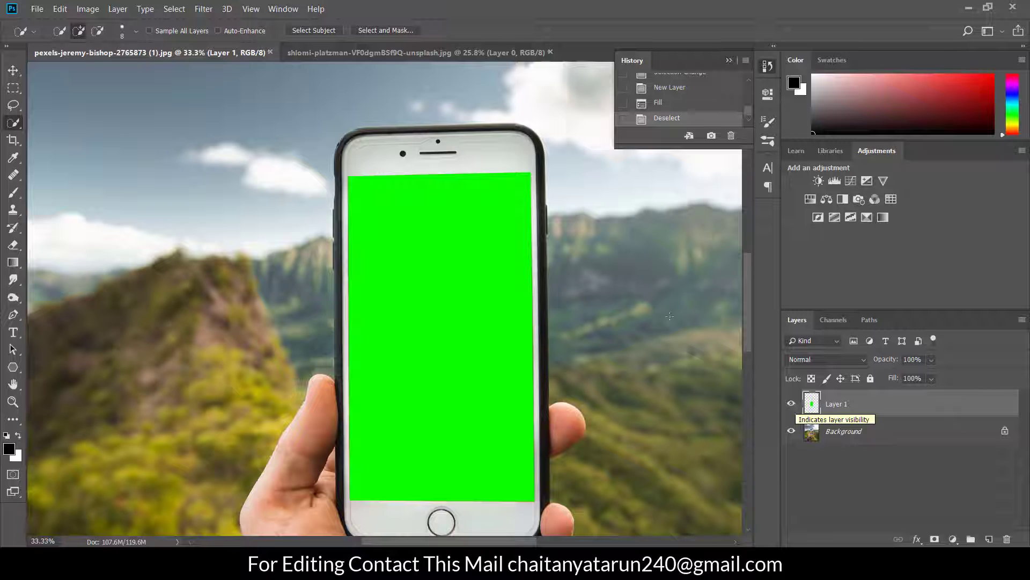
Copy the jumping woman photo into the phone document as a new layer placed over the phone
{"action": "left_click", "coordinate": [453, 50]}
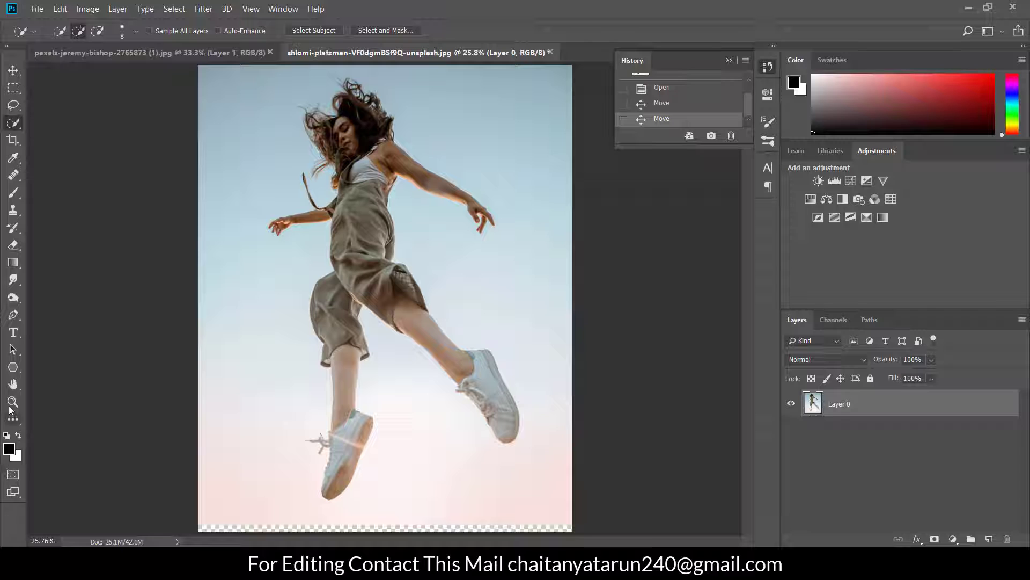
{"action": "left_click", "coordinate": [13, 71]}
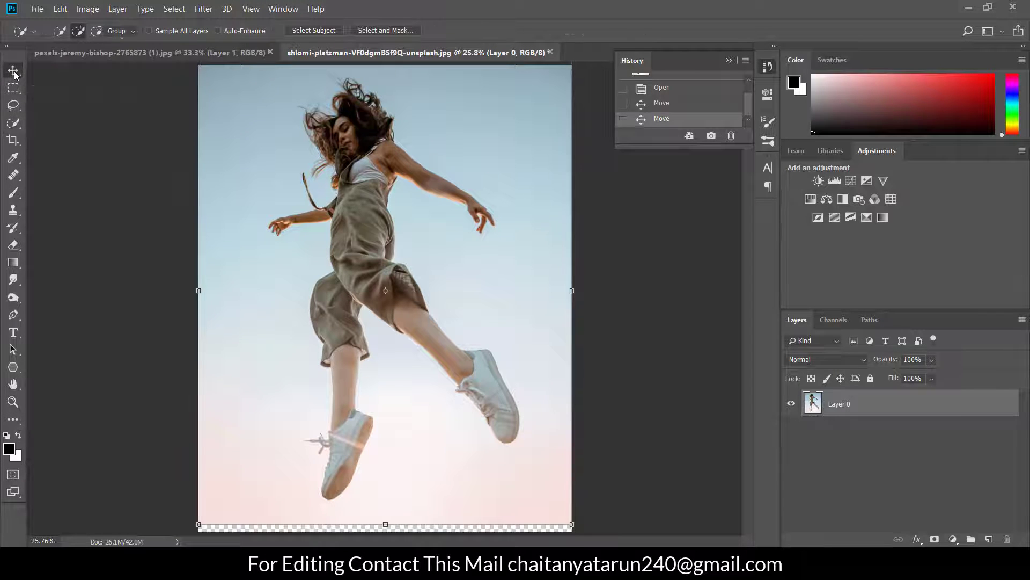
{"action": "left_click_drag", "start_coordinate": [349, 217], "coordinate": [460, 295]}
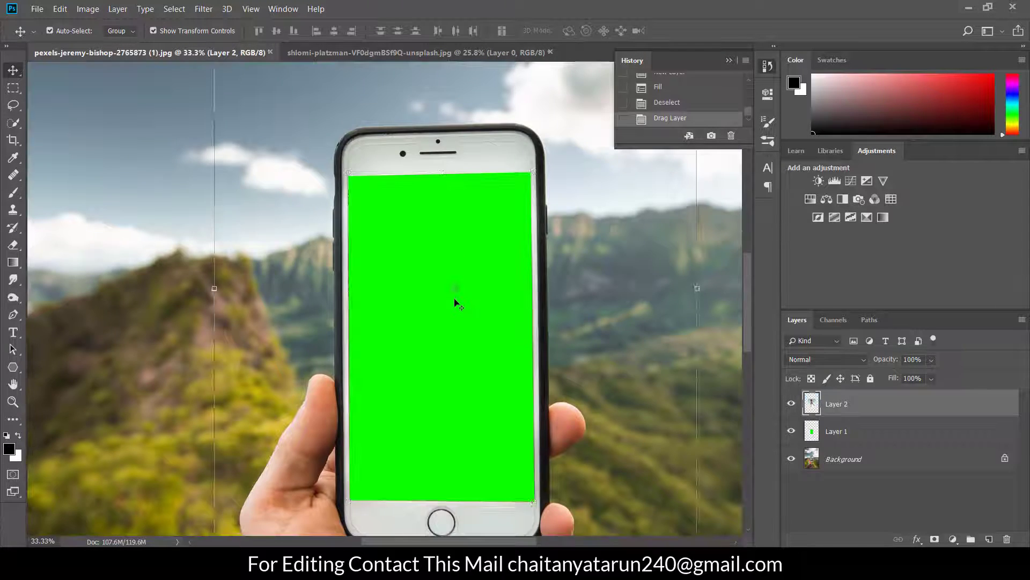
Scale the woman photo layer to about 72.8% width and 65.7% height, centred over the phone screen so it covers the green area
{"action": "scroll", "coordinate": [81, 346], "scroll_direction": "down", "scroll_amount": 3}
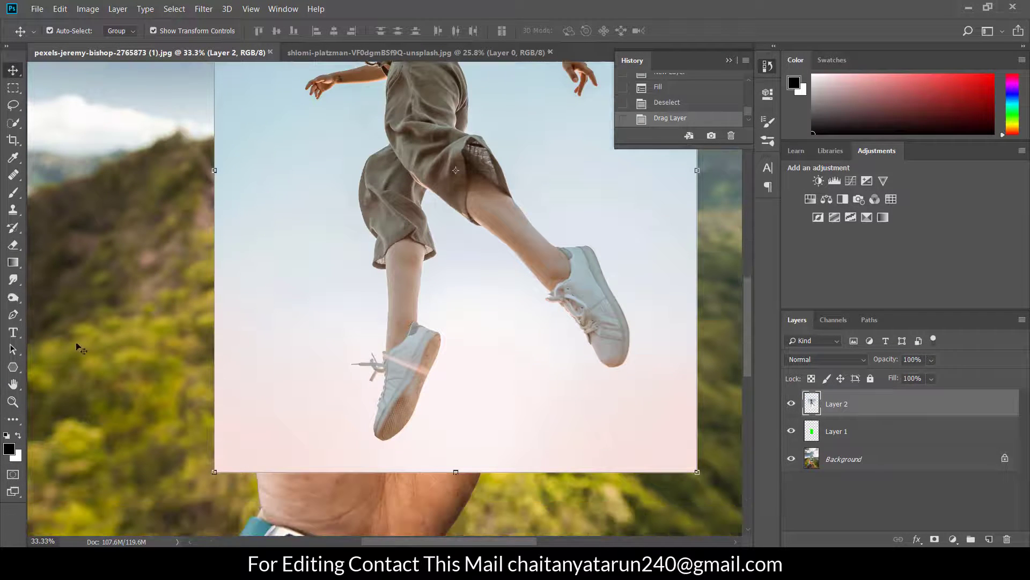
{"action": "left_click", "coordinate": [13, 401]}
{"action": "right_click", "coordinate": [121, 309]}
{"action": "left_click", "coordinate": [128, 312]}
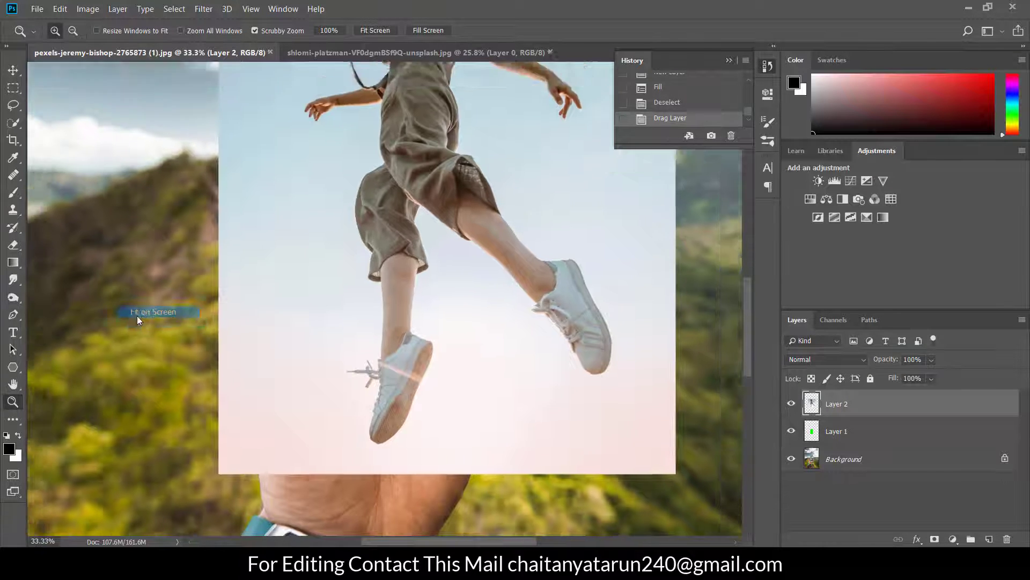
{"action": "left_click", "coordinate": [370, 250]}
{"action": "scroll", "coordinate": [369, 249], "scroll_direction": "down", "scroll_amount": 3}
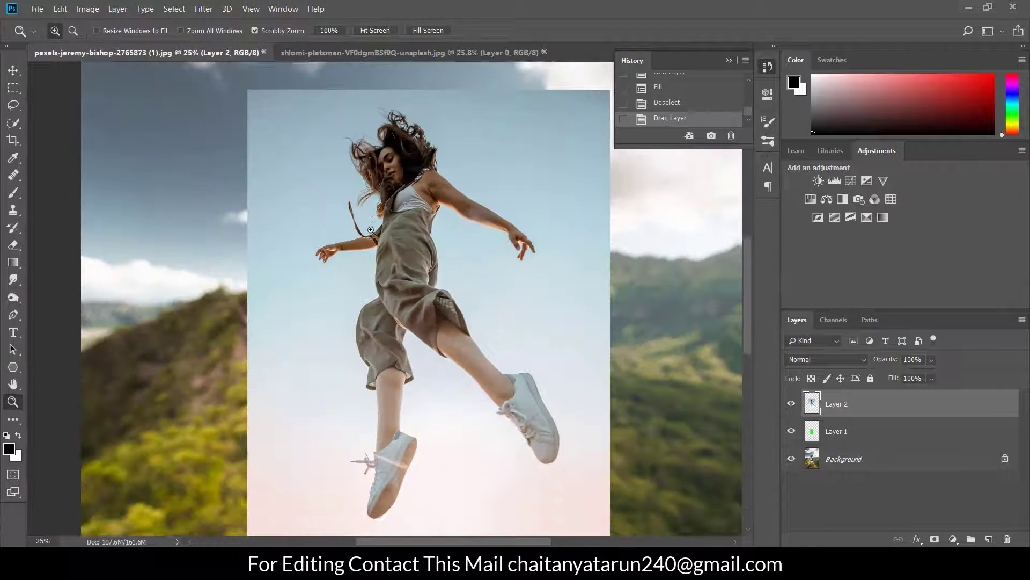
{"action": "left_click", "coordinate": [13, 71]}
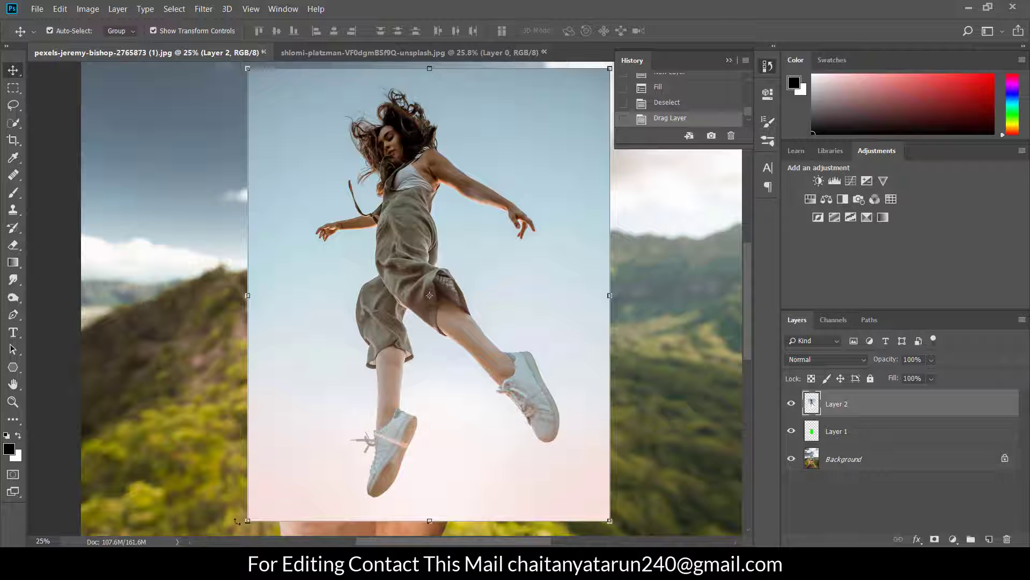
{"action": "left_click_drag", "start_coordinate": [244, 520], "coordinate": [299, 461]}
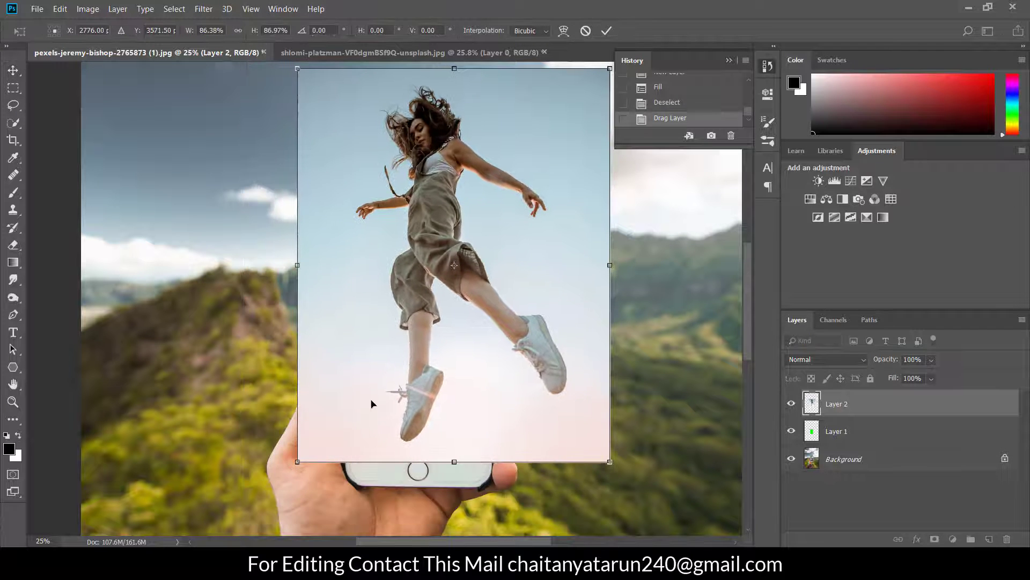
{"action": "left_click_drag", "start_coordinate": [370, 405], "coordinate": [323, 462]}
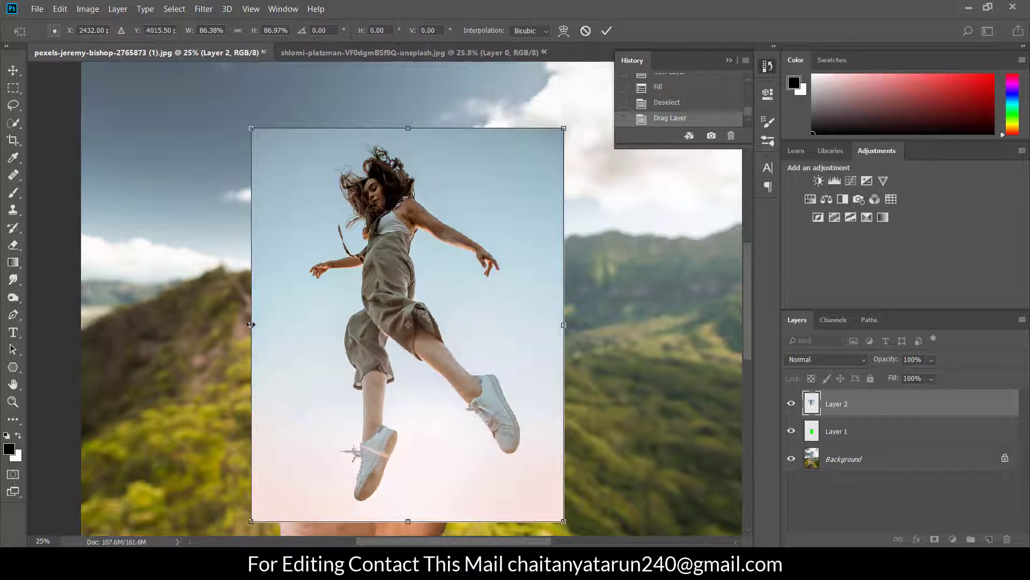
{"action": "left_click_drag", "start_coordinate": [251, 324], "coordinate": [232, 325]}
{"action": "left_click_drag", "start_coordinate": [562, 520], "coordinate": [467, 391]}
{"action": "left_click_drag", "start_coordinate": [394, 348], "coordinate": [455, 395]}
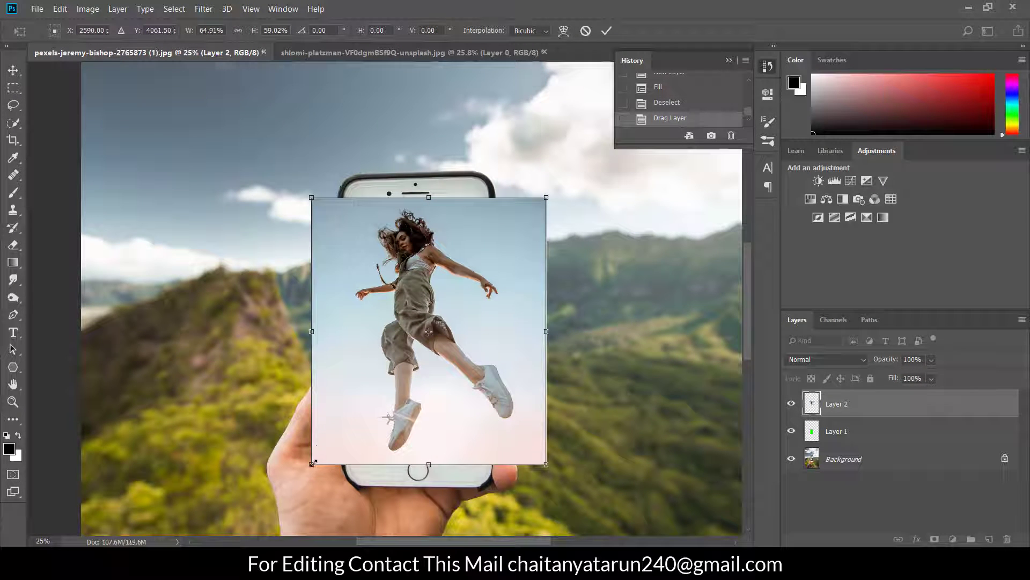
{"action": "left_click_drag", "start_coordinate": [313, 463], "coordinate": [285, 493]}
{"action": "left_click_drag", "start_coordinate": [475, 429], "coordinate": [462, 397]}
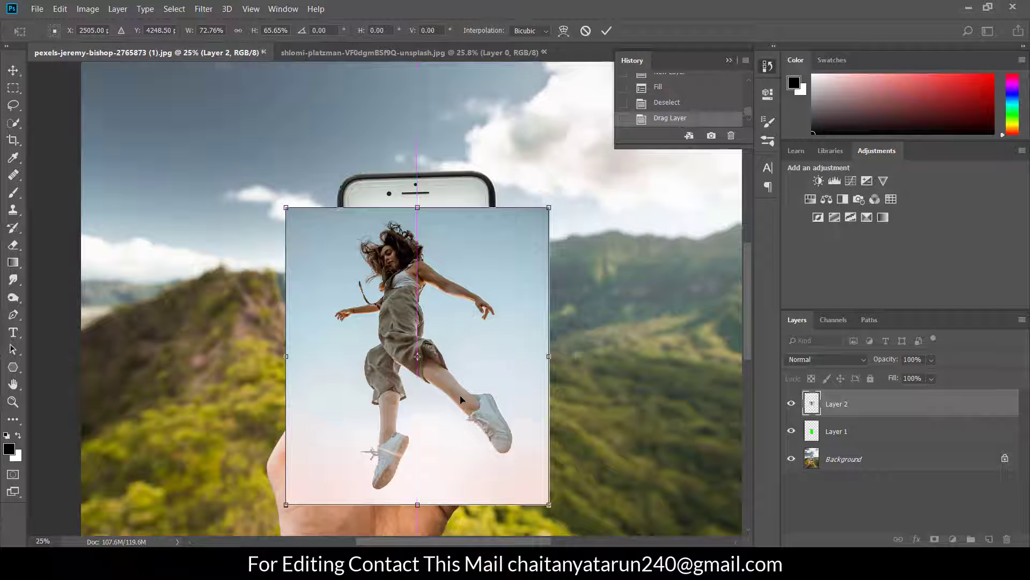
{"action": "left_click", "coordinate": [606, 31]}
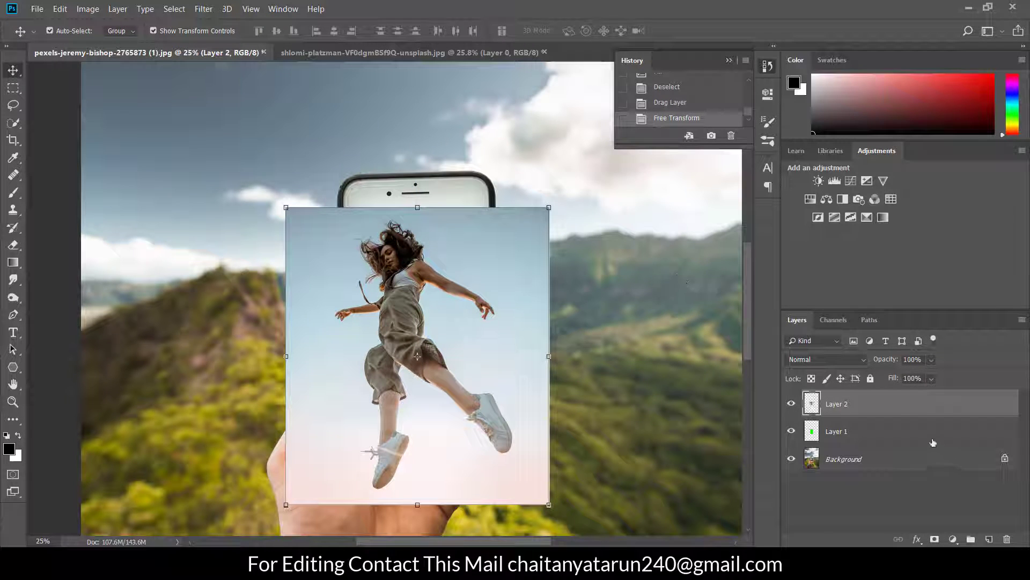
Clip the woman photo layer to the green screen layer below it and duplicate the clipped layer
{"action": "right_click", "coordinate": [898, 404]}
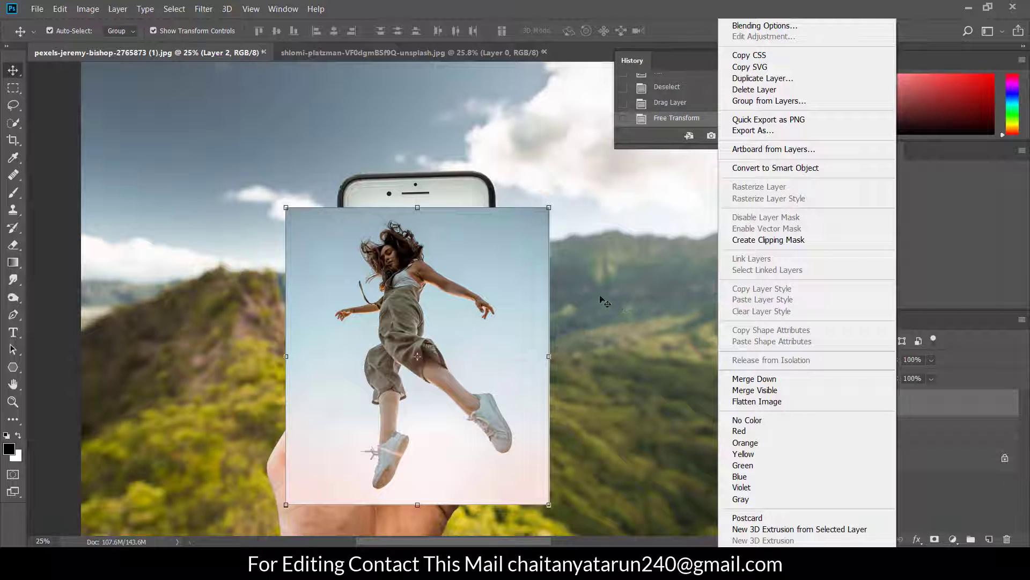
{"action": "key", "text": "ctrl+alt+g"}
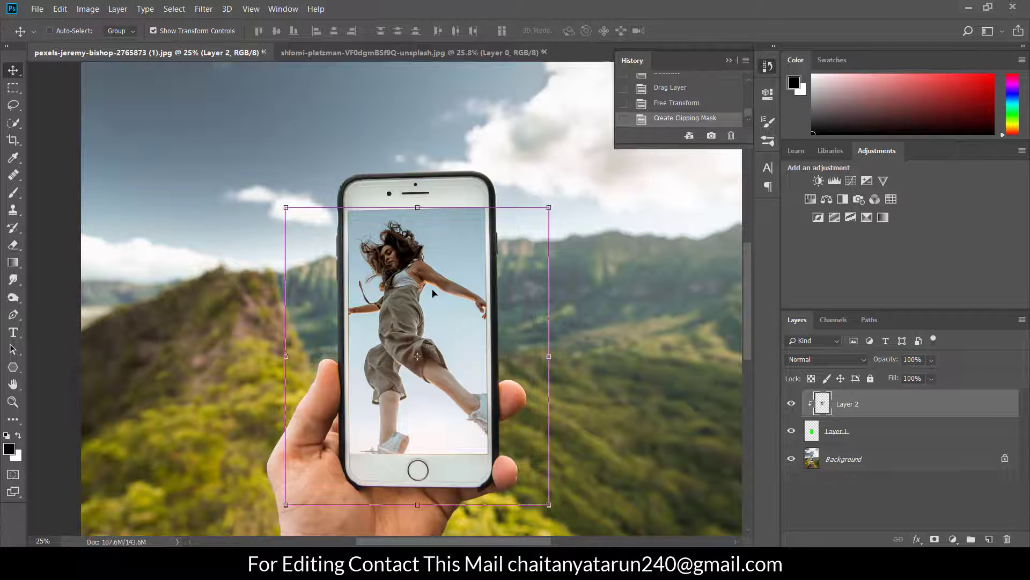
{"action": "key", "text": "ctrl+j"}
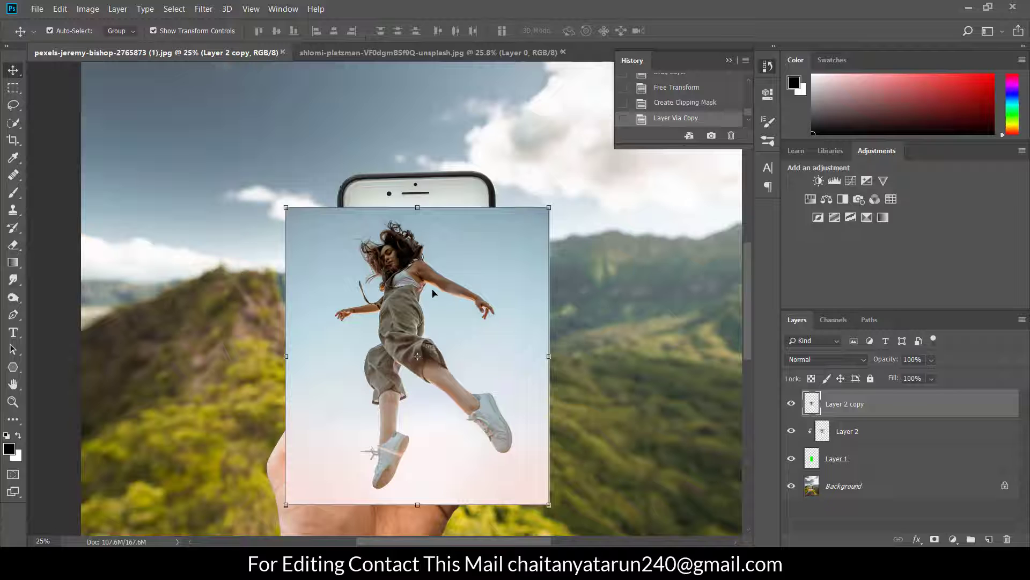
Open Select and Mask for the duplicated woman layer and select the subject automatically
{"action": "left_click", "coordinate": [12, 107]}
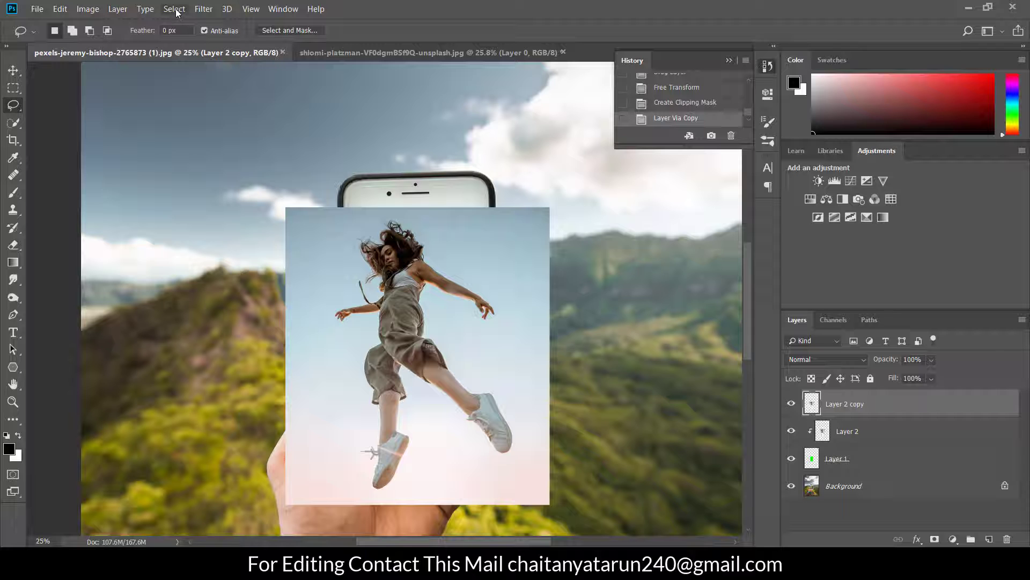
{"action": "left_click", "coordinate": [175, 10]}
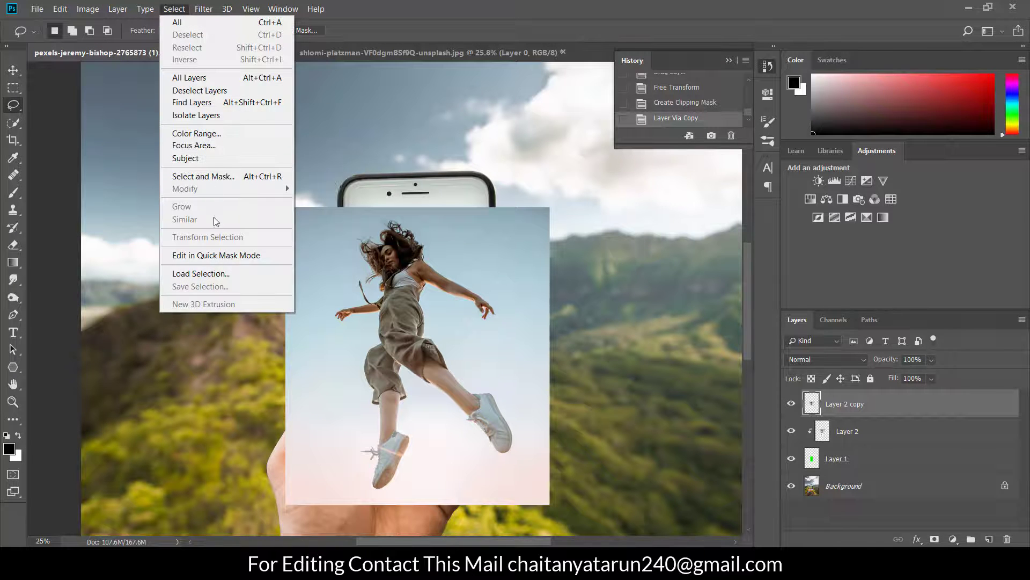
{"action": "left_click", "coordinate": [225, 179]}
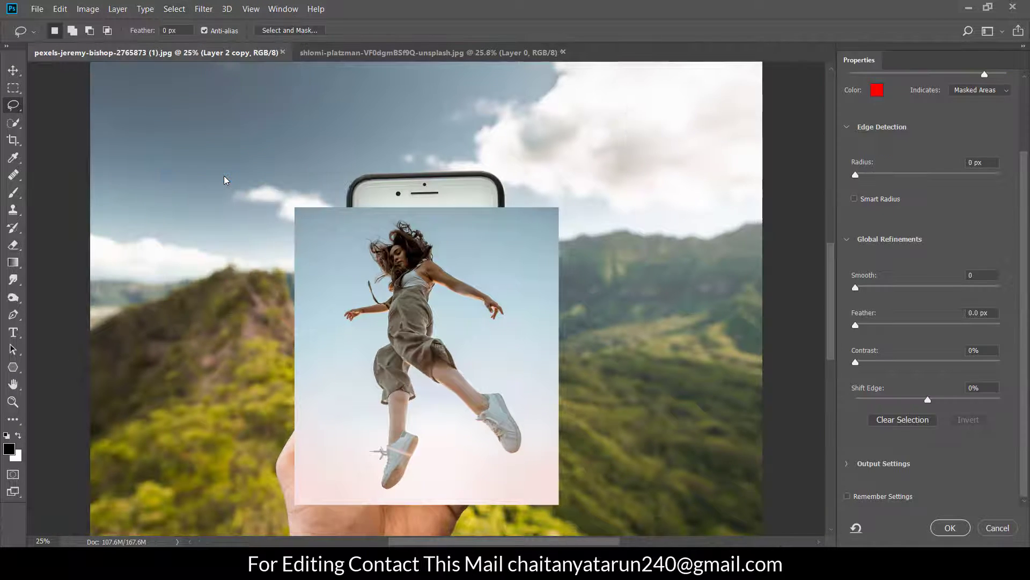
{"action": "scroll", "coordinate": [400, 292], "scroll_direction": "down", "scroll_amount": 2}
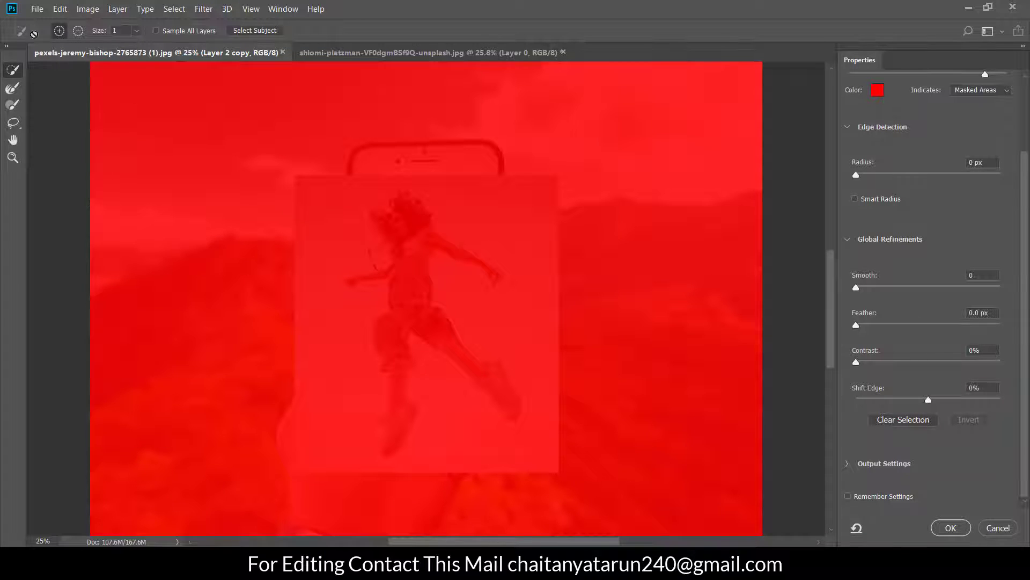
{"action": "left_click", "coordinate": [251, 33]}
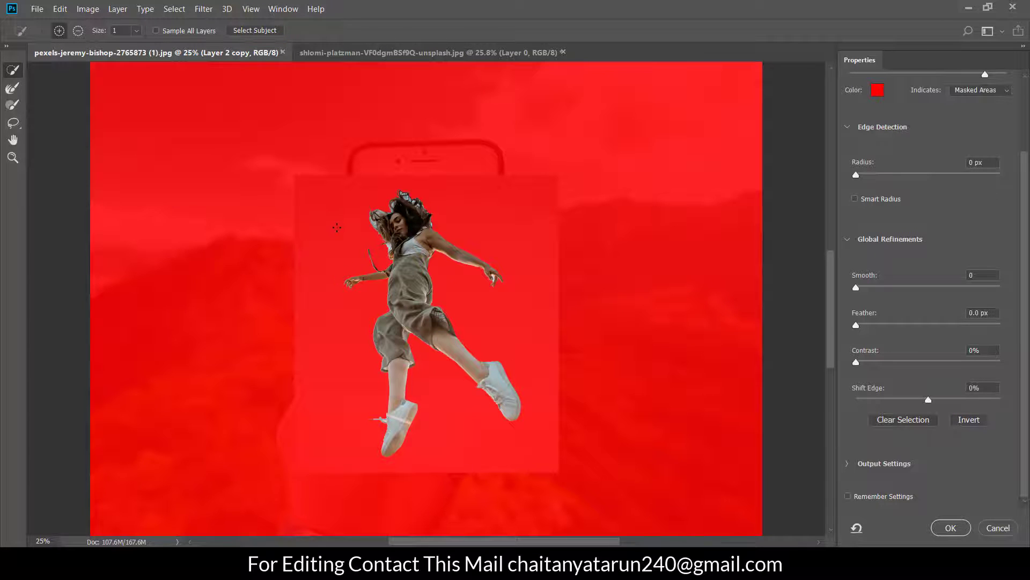
Clean the gap between thumb and fingers of the woman's outstretched hand with the size 141 Refine Edge Brush, and apply the result as a layer mask
{"action": "left_click", "coordinate": [13, 157]}
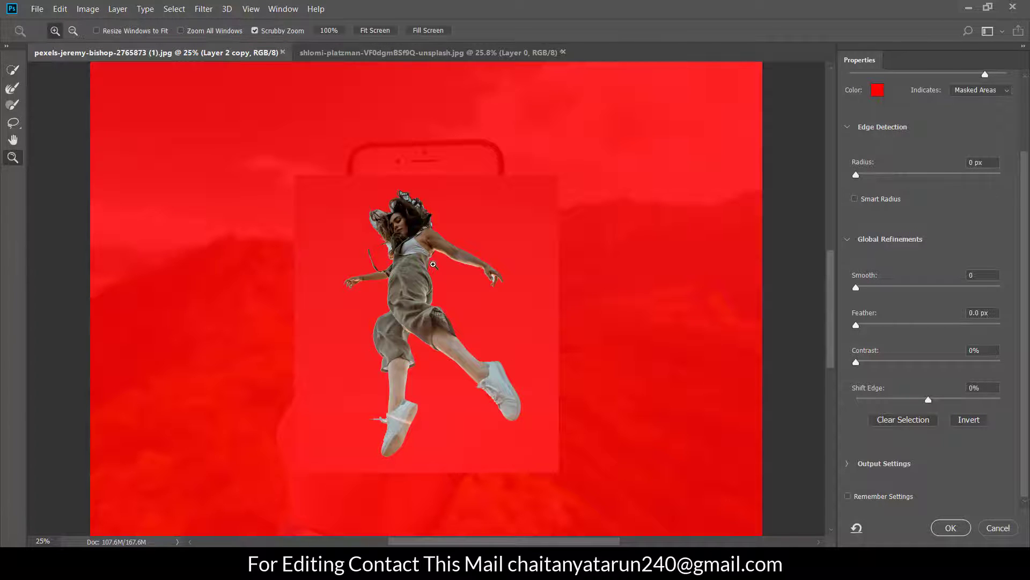
{"action": "left_click", "coordinate": [495, 277]}
{"action": "left_click_drag", "start_coordinate": [495, 277], "coordinate": [482, 225]}
{"action": "left_click", "coordinate": [12, 88]}
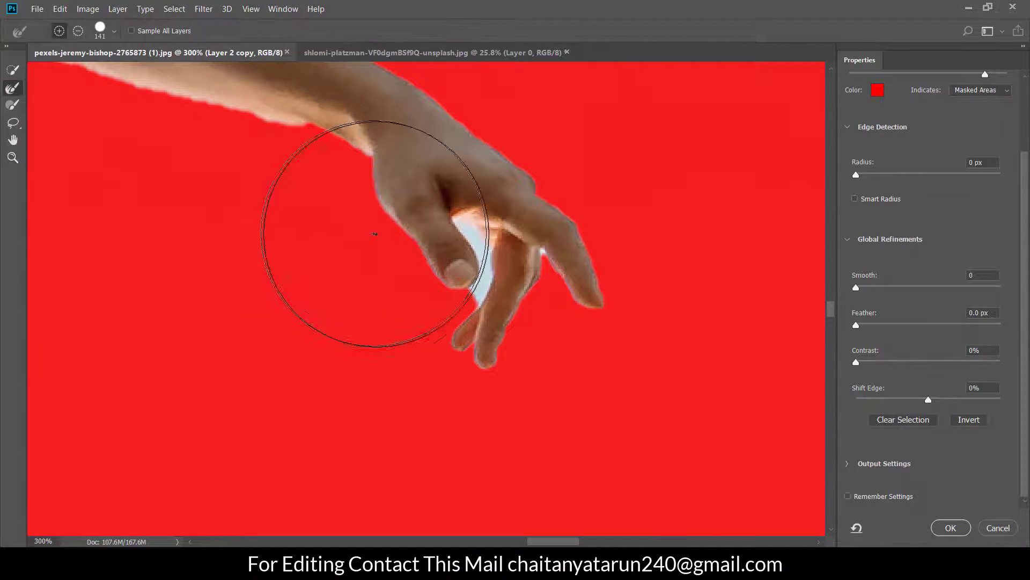
{"action": "left_click", "coordinate": [479, 234]}
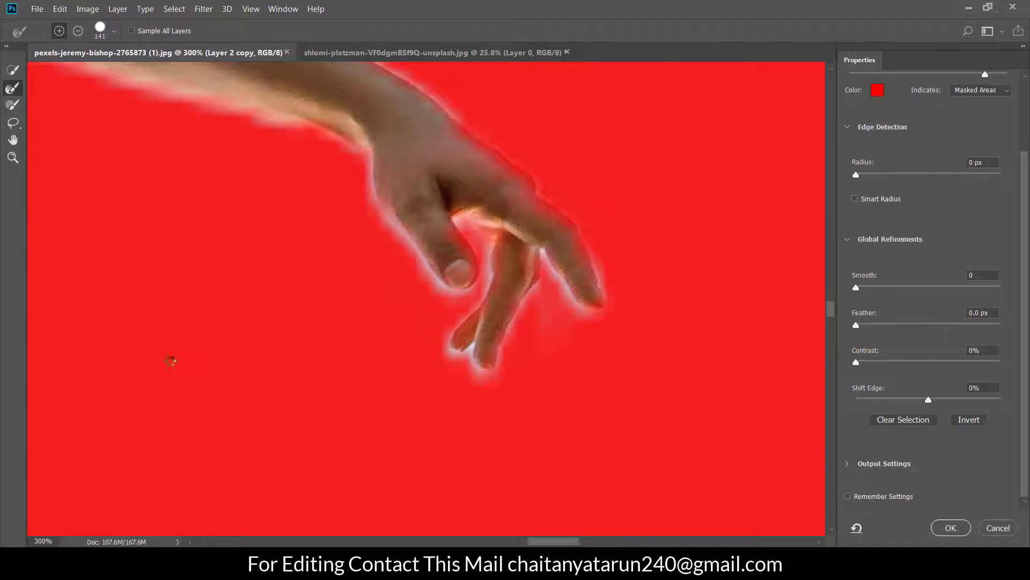
{"action": "left_click", "coordinate": [13, 157]}
{"action": "right_click", "coordinate": [134, 184]}
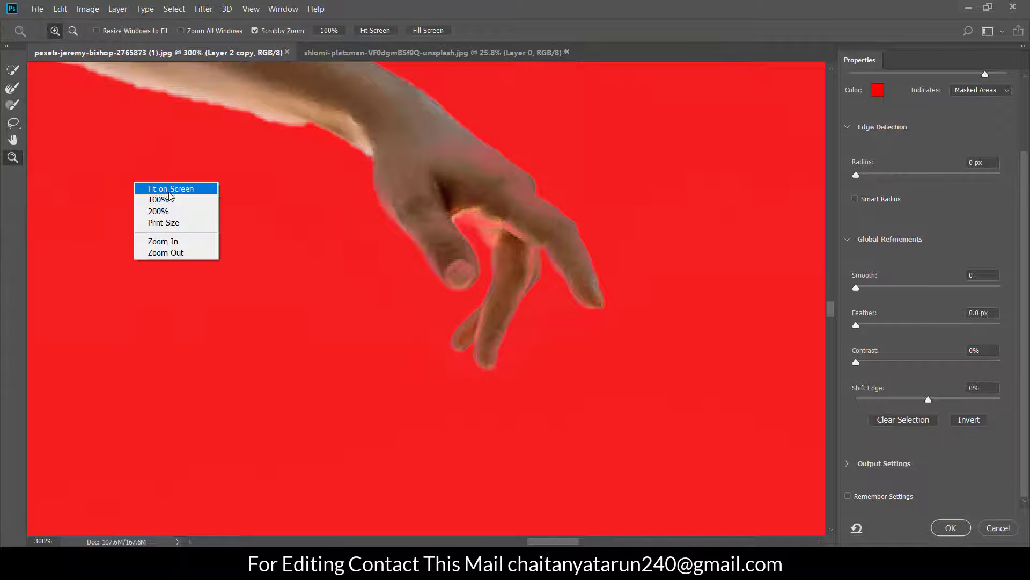
{"action": "left_click", "coordinate": [170, 189]}
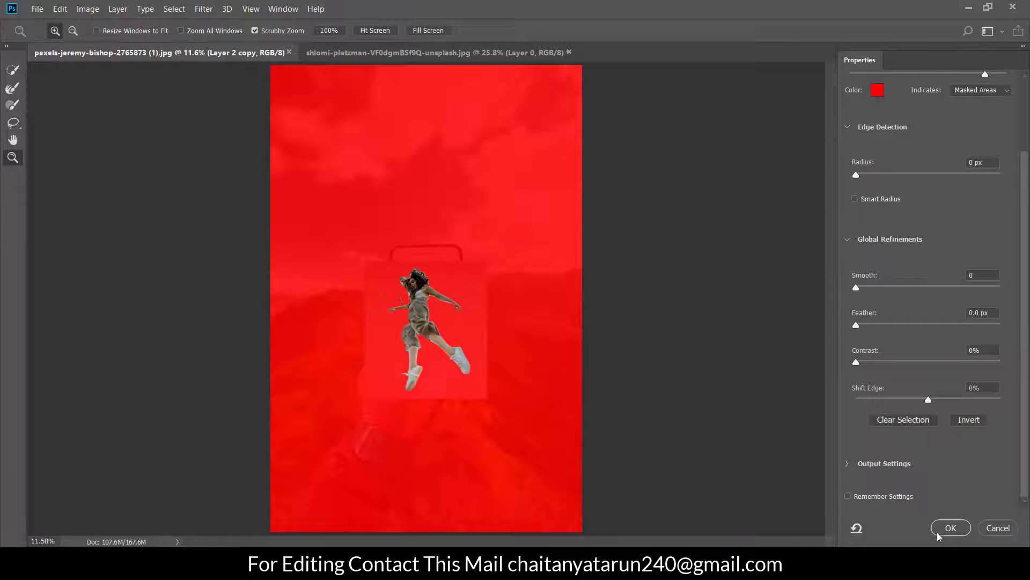
{"action": "left_click", "coordinate": [950, 527]}
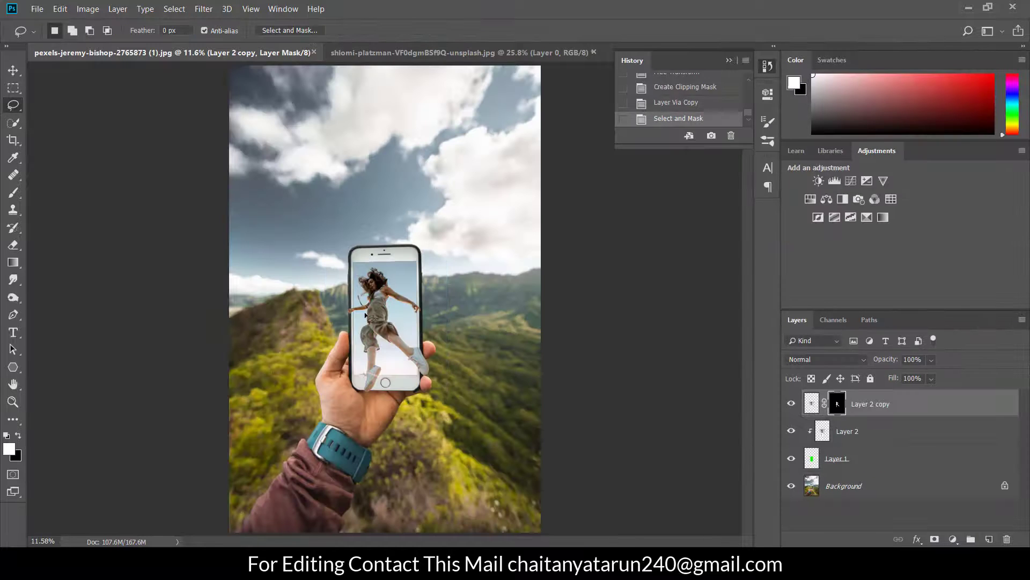
Enlarge the two woman layers together to about 108.4% width and 107.6% height, extending her hands and raised shoe past the phone's edges
{"action": "left_click", "coordinate": [13, 401]}
{"action": "left_click_drag", "start_coordinate": [422, 327], "coordinate": [393, 310]}
{"action": "scroll", "coordinate": [392, 310], "scroll_direction": "down", "scroll_amount": 2}
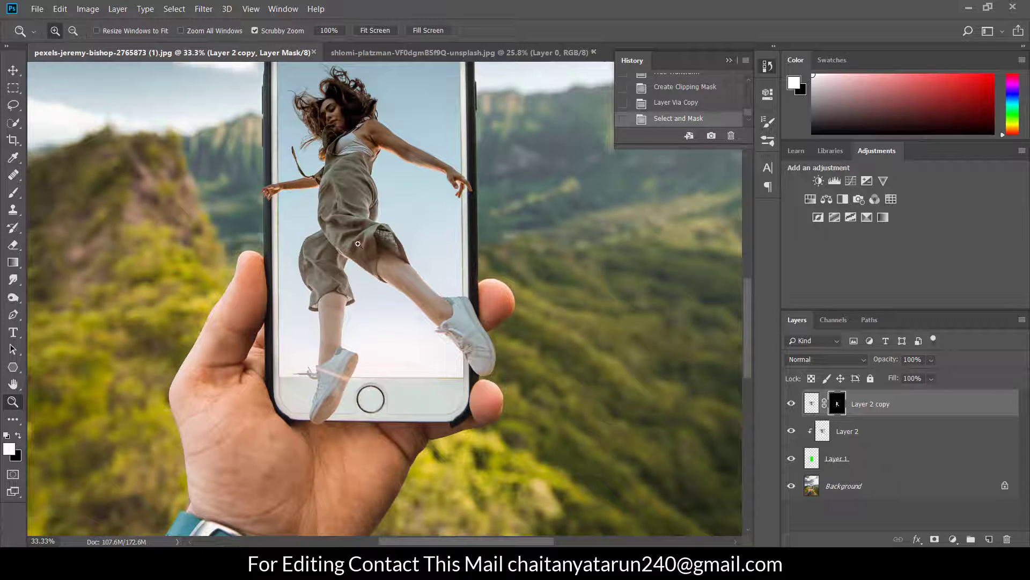
{"action": "scroll", "coordinate": [358, 244], "scroll_direction": "up", "scroll_amount": 2}
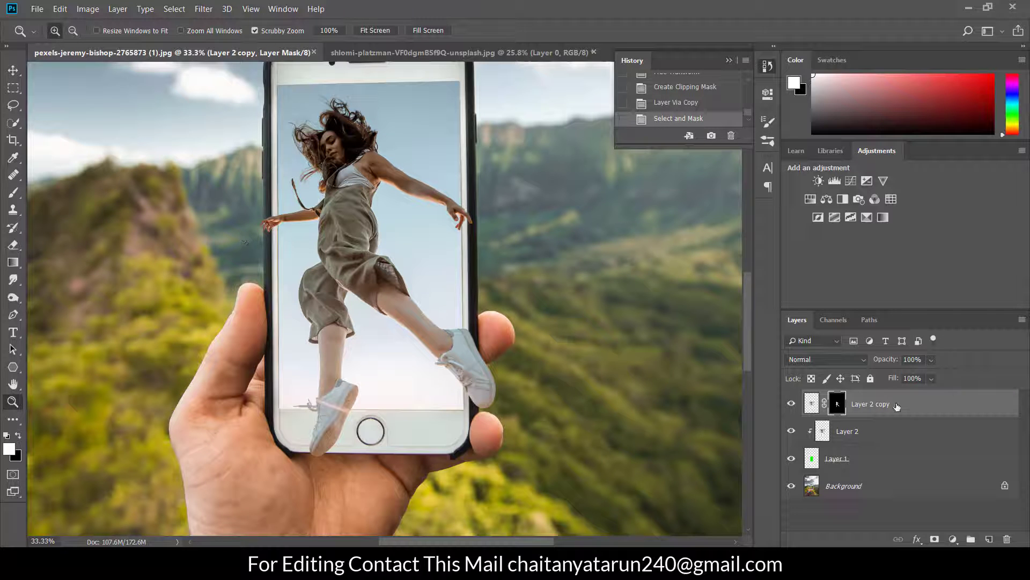
{"action": "left_click", "coordinate": [896, 435], "text": "shift"}
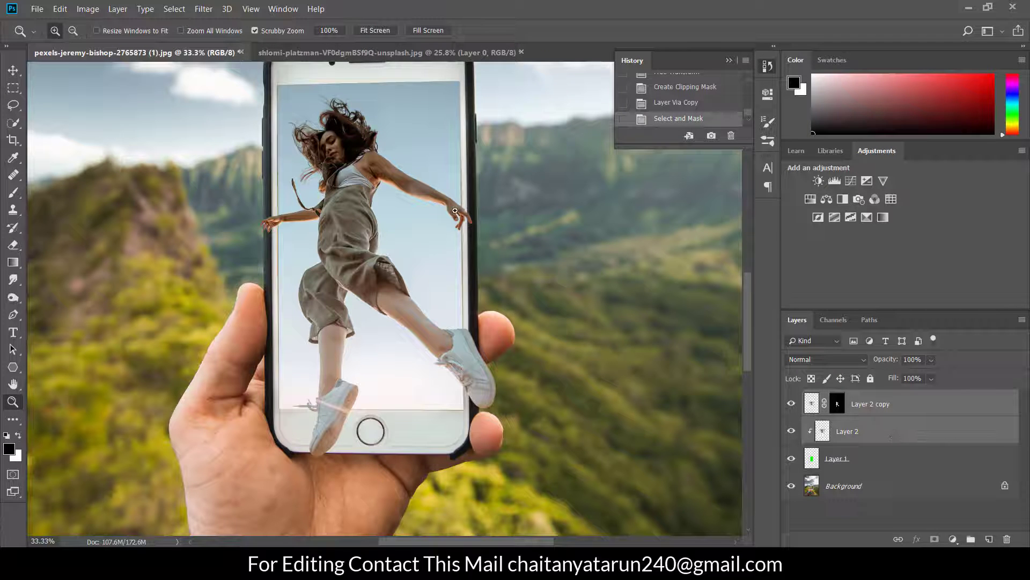
{"action": "left_click", "coordinate": [13, 69]}
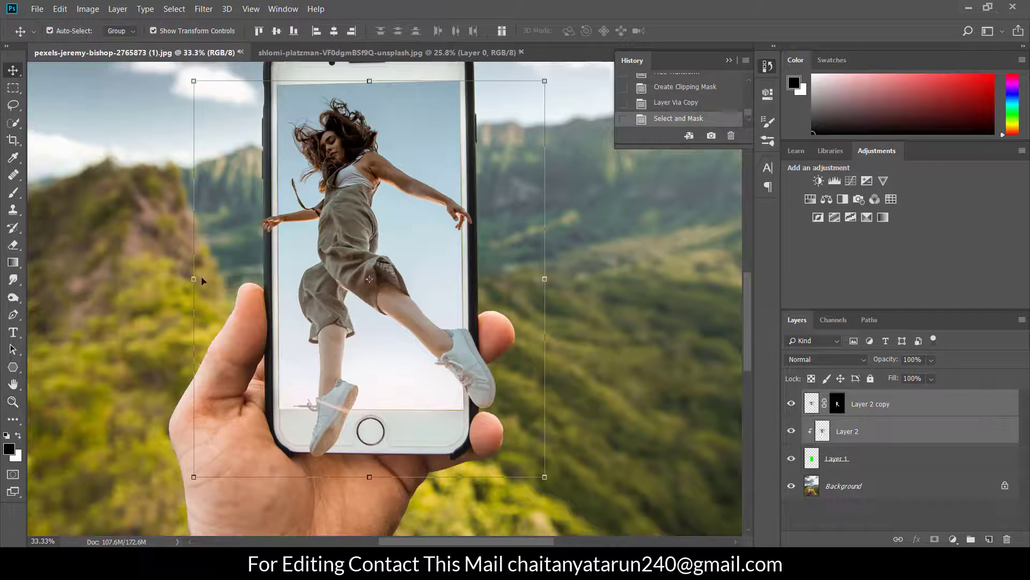
{"action": "left_click_drag", "start_coordinate": [193, 279], "coordinate": [181, 278]}
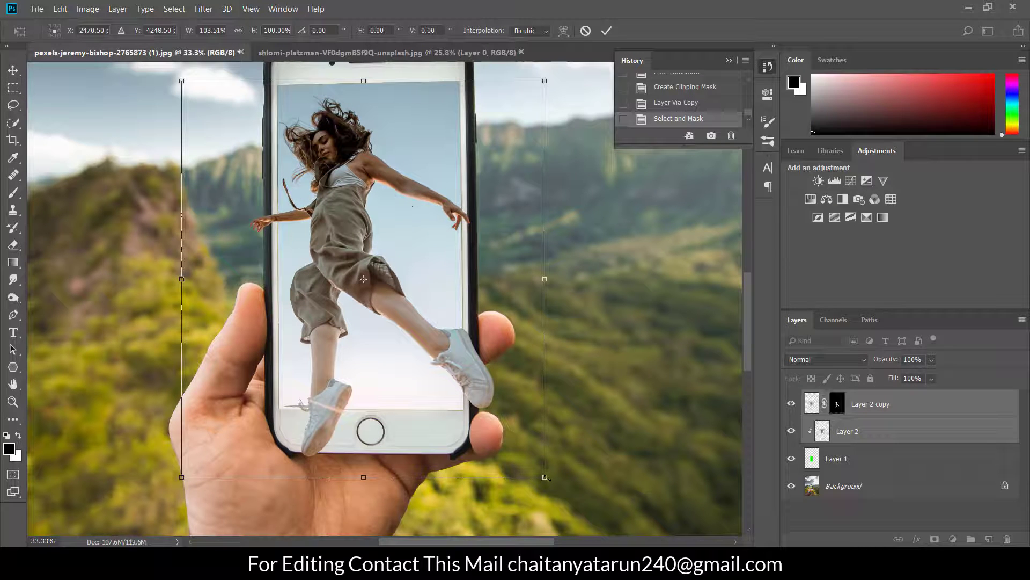
{"action": "left_click_drag", "start_coordinate": [546, 477], "coordinate": [548, 500]}
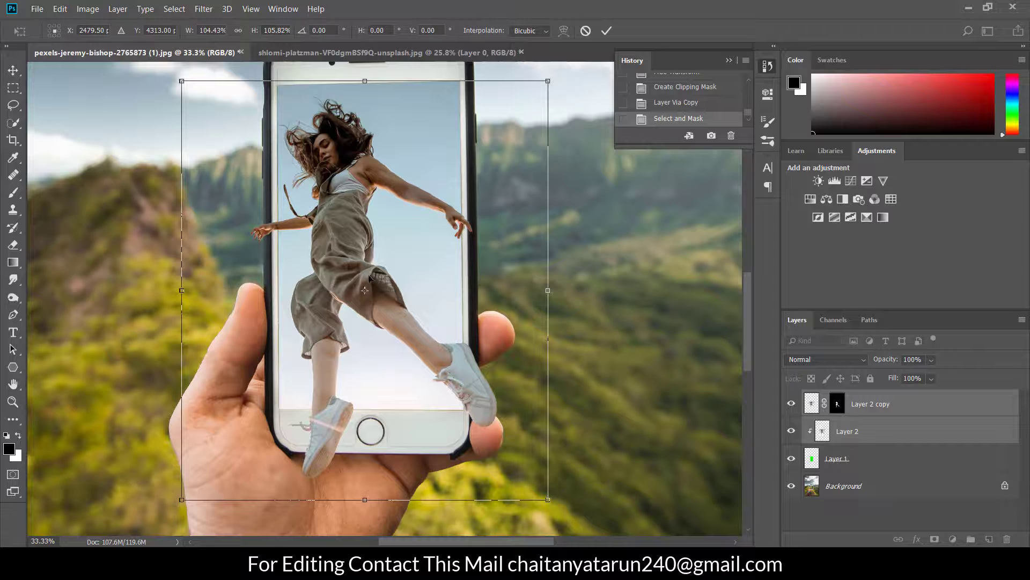
{"action": "left_click_drag", "start_coordinate": [349, 254], "coordinate": [356, 254]}
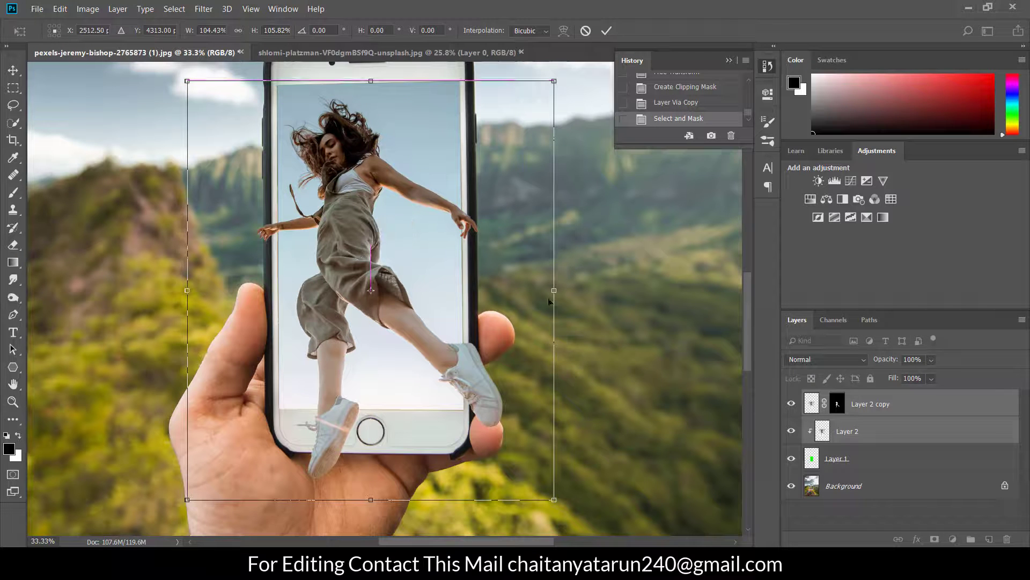
{"action": "left_click_drag", "start_coordinate": [554, 290], "coordinate": [558, 290]}
{"action": "scroll", "coordinate": [558, 290], "scroll_direction": "up", "scroll_amount": 2}
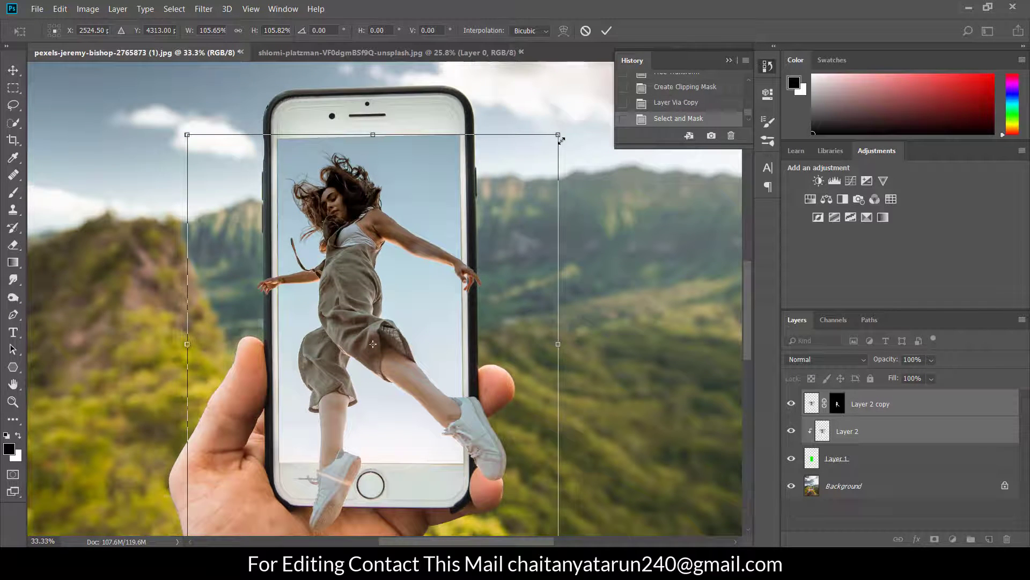
{"action": "left_click_drag", "start_coordinate": [561, 139], "coordinate": [570, 126]}
{"action": "scroll", "coordinate": [571, 127], "scroll_direction": "down", "scroll_amount": 4}
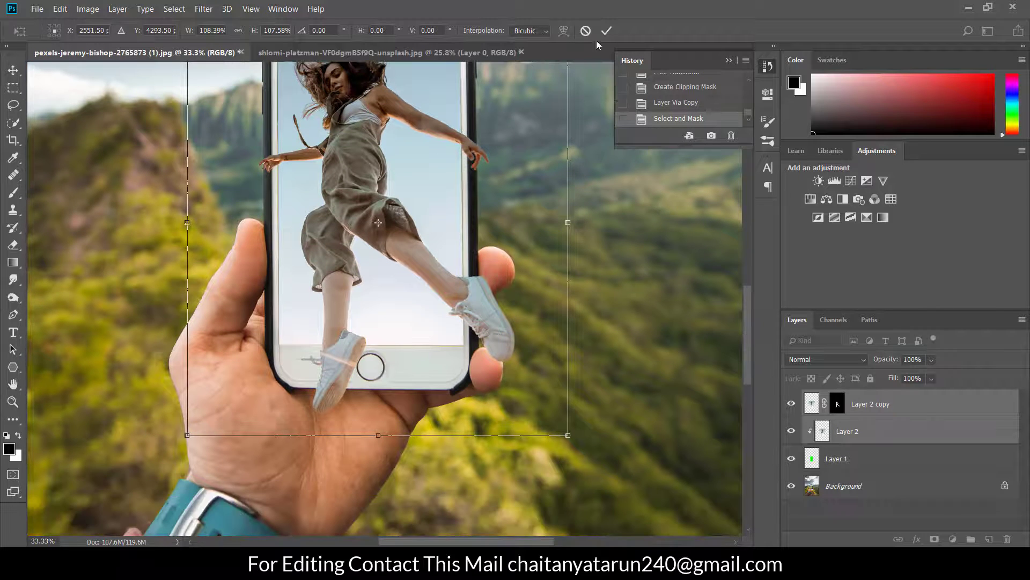
{"action": "left_click", "coordinate": [606, 30]}
Erase the standing foot that overlaps the phone's lower bezel and the palm from the layer mask of the top woman layer
{"action": "scroll", "coordinate": [349, 374], "scroll_direction": "up", "scroll_amount": 1}
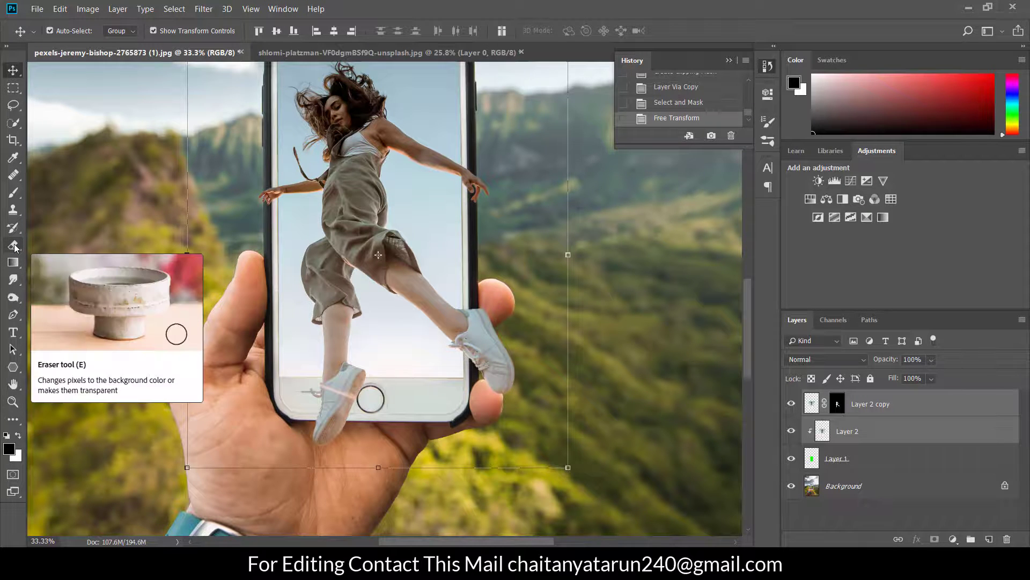
{"action": "left_click", "coordinate": [14, 246]}
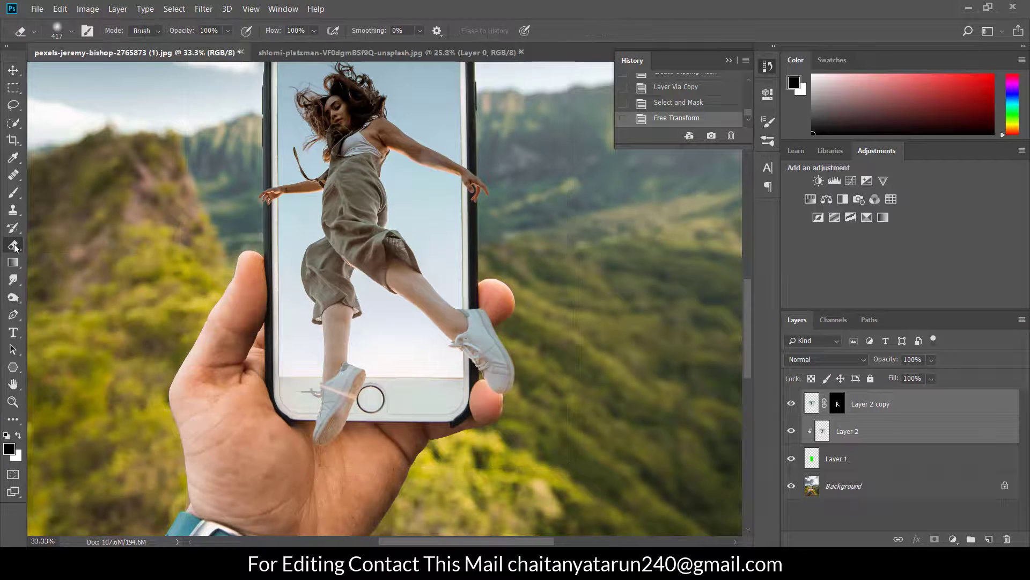
{"action": "left_click", "coordinate": [862, 405]}
{"action": "left_click", "coordinate": [838, 405]}
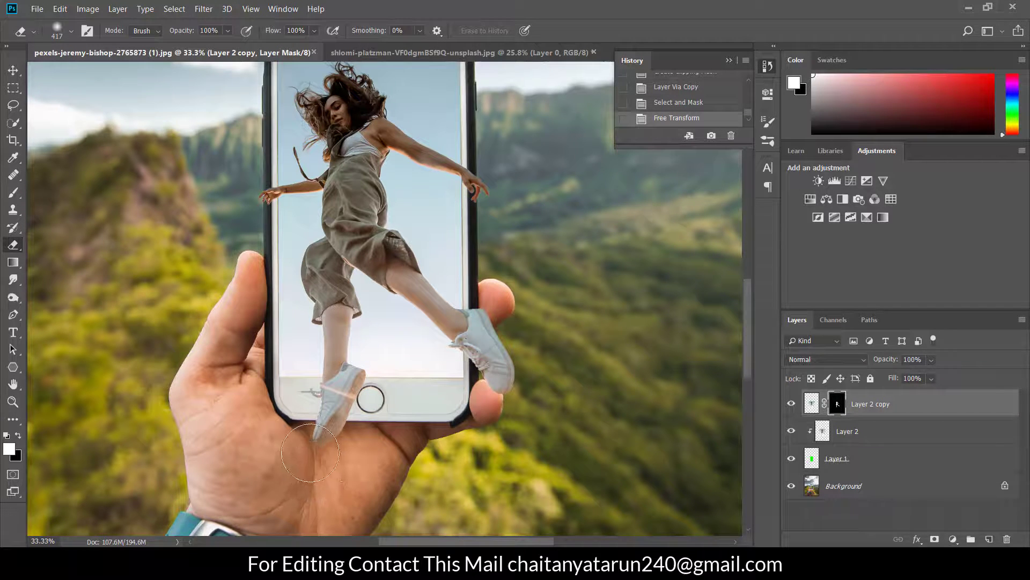
{"action": "mouse_move", "coordinate": [308, 450]}
{"action": "left_mouse_down"}
{"action": "mouse_move", "coordinate": [328, 448]}
{"action": "mouse_move", "coordinate": [319, 424]}
{"action": "mouse_move", "coordinate": [366, 398]}
{"action": "mouse_move", "coordinate": [316, 430]}
{"action": "mouse_move", "coordinate": [322, 436]}
{"action": "left_mouse_up"}
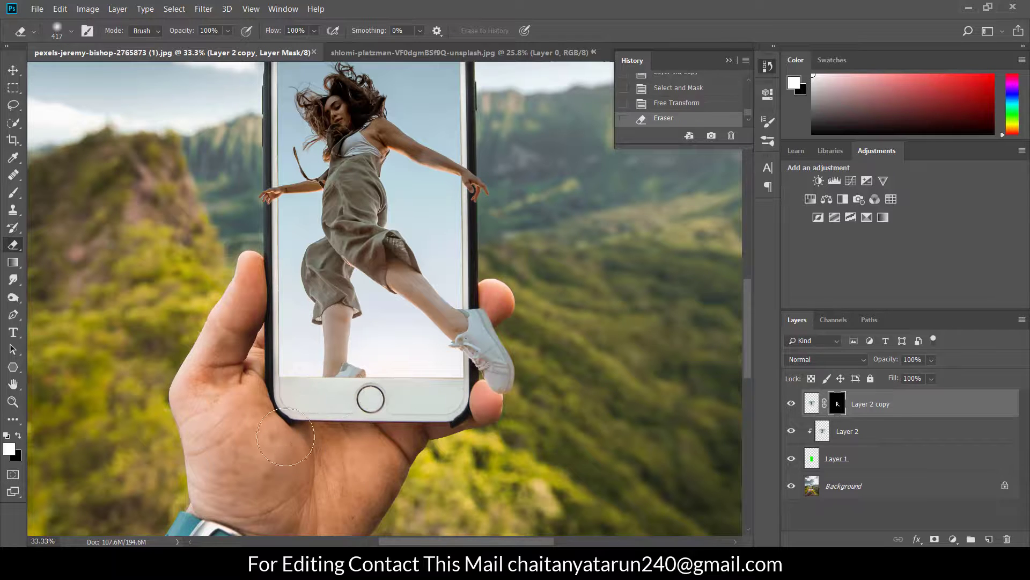
Examine the composite as a whole and up close around the woman's hands, raised shoe and the phone screen's edges
{"action": "scroll", "coordinate": [264, 385], "scroll_direction": "up", "scroll_amount": 2}
{"action": "scroll", "coordinate": [265, 386], "scroll_direction": "down", "scroll_amount": 2}
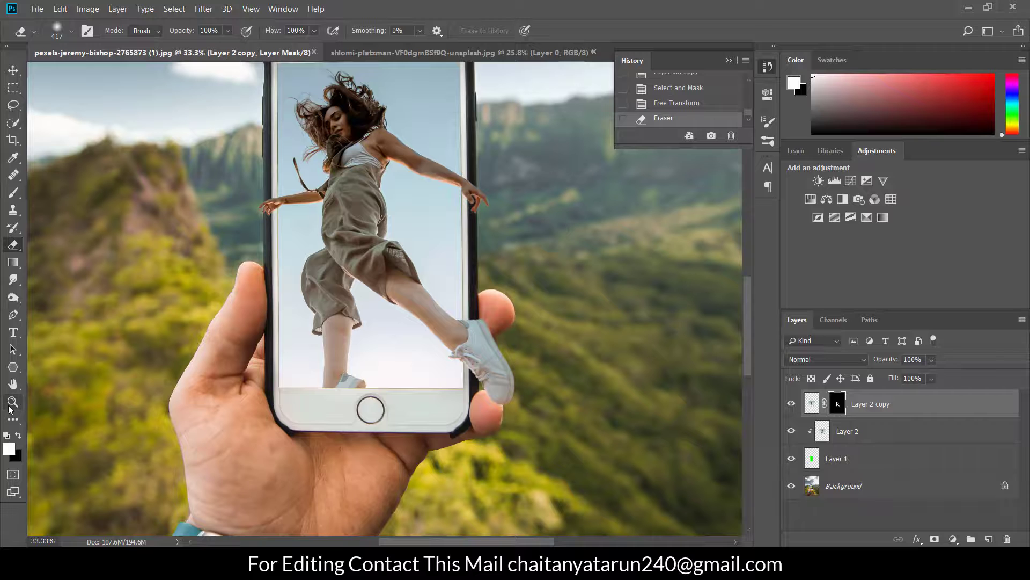
{"action": "left_click", "coordinate": [13, 402]}
{"action": "right_click", "coordinate": [173, 302]}
{"action": "left_click", "coordinate": [185, 307]}
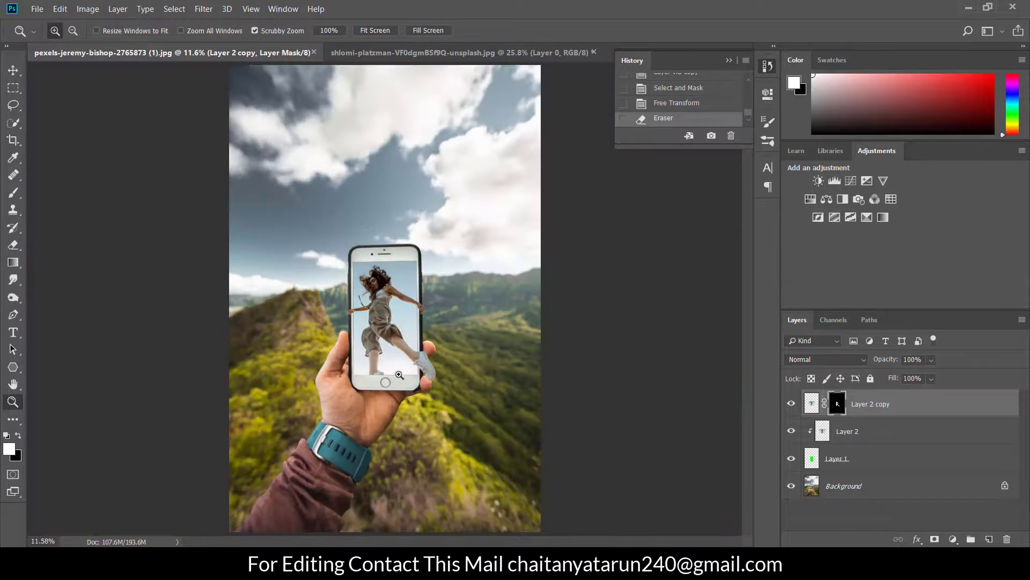
{"action": "left_click", "coordinate": [398, 352]}
{"action": "left_click", "coordinate": [398, 352]}
{"action": "left_click", "coordinate": [398, 352]}
{"action": "scroll", "coordinate": [398, 352], "scroll_direction": "up", "scroll_amount": 2}
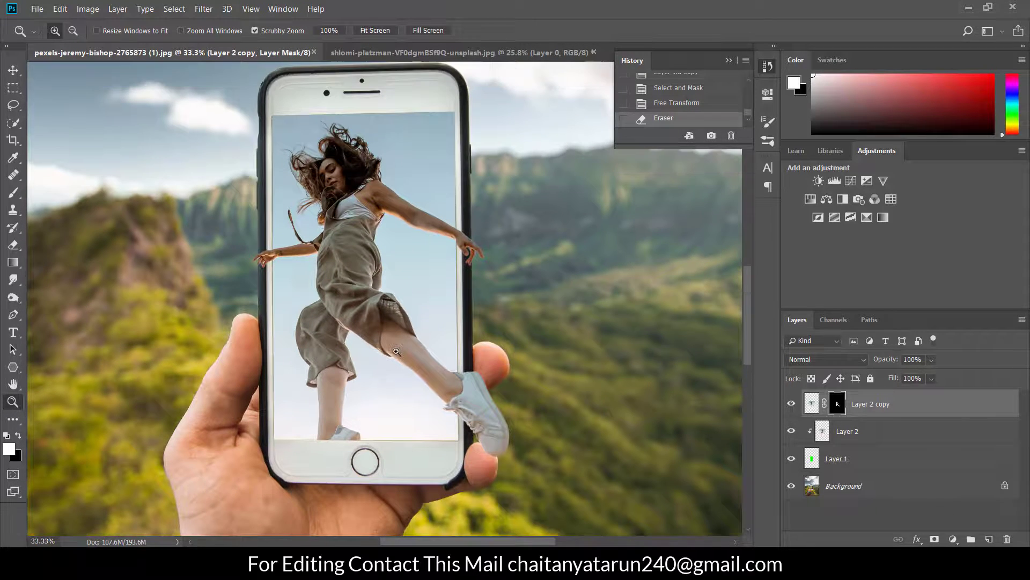
{"action": "scroll", "coordinate": [354, 256], "scroll_direction": "up", "scroll_amount": 1}
{"action": "left_click", "coordinate": [354, 256]}
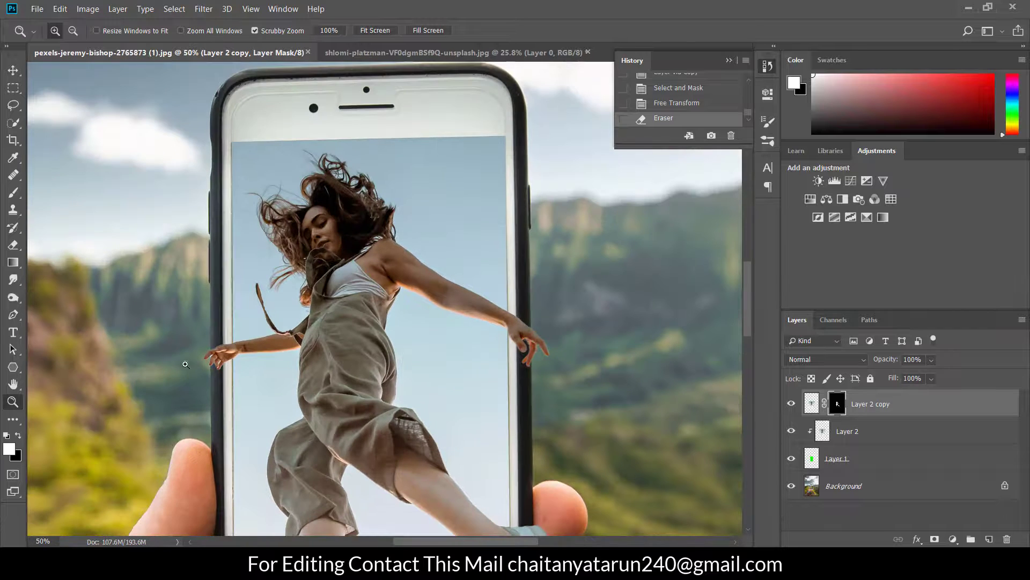
{"action": "scroll", "coordinate": [494, 370], "scroll_direction": "down", "scroll_amount": 5}
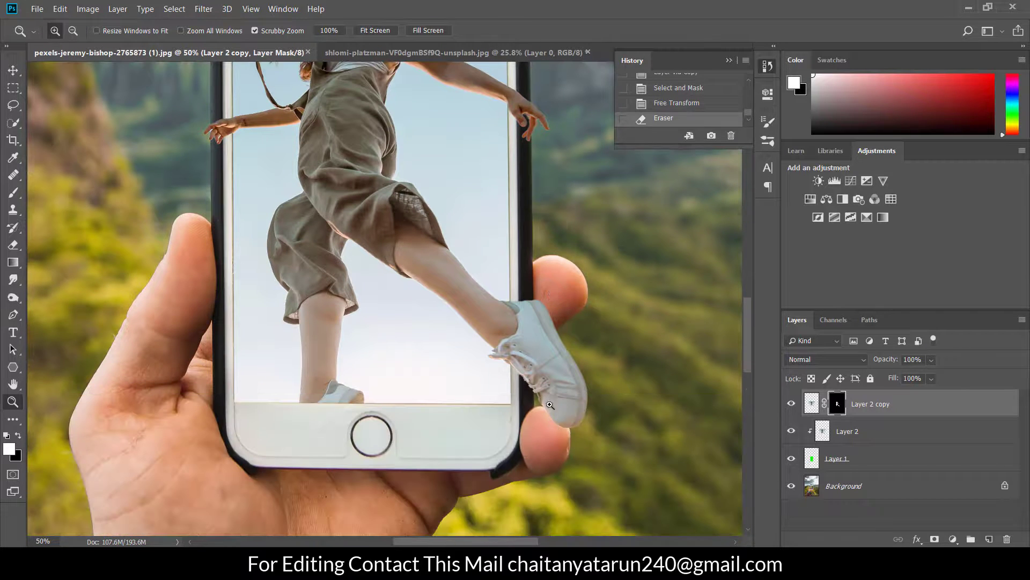
{"action": "right_click", "coordinate": [337, 368]}
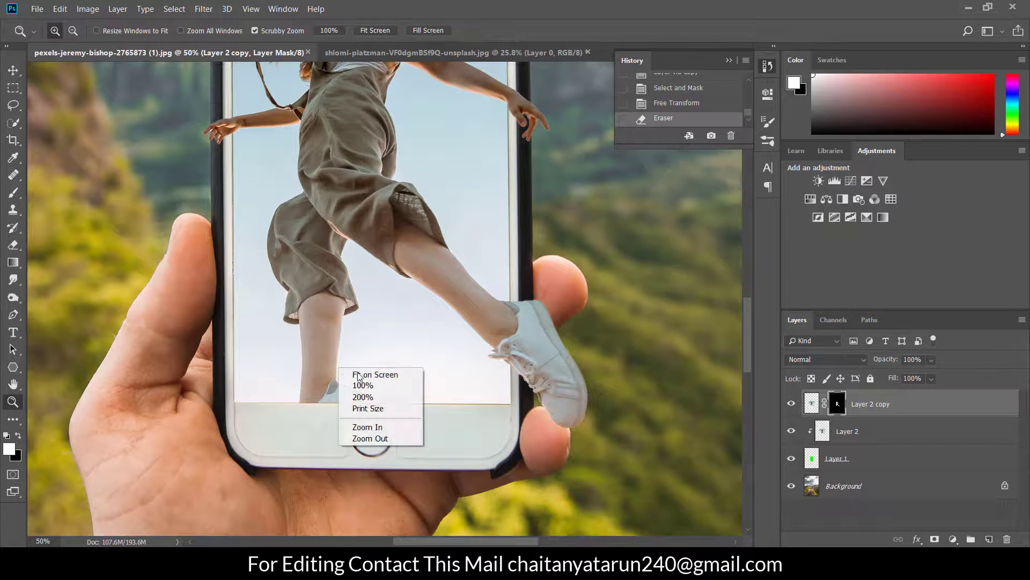
{"action": "left_click", "coordinate": [367, 377]}
{"action": "left_click", "coordinate": [358, 321]}
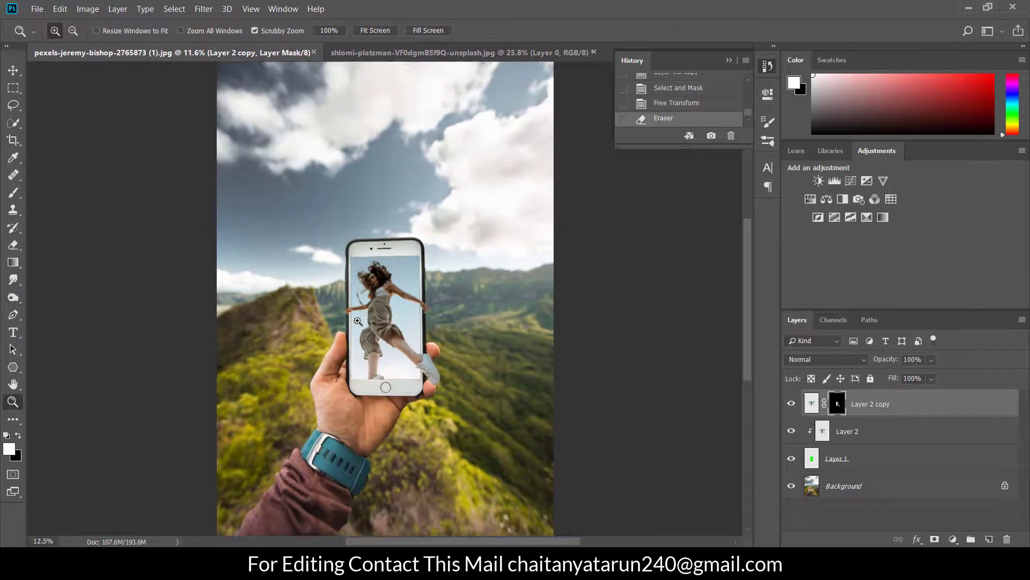
{"action": "left_click", "coordinate": [358, 321]}
{"action": "left_click", "coordinate": [389, 313]}
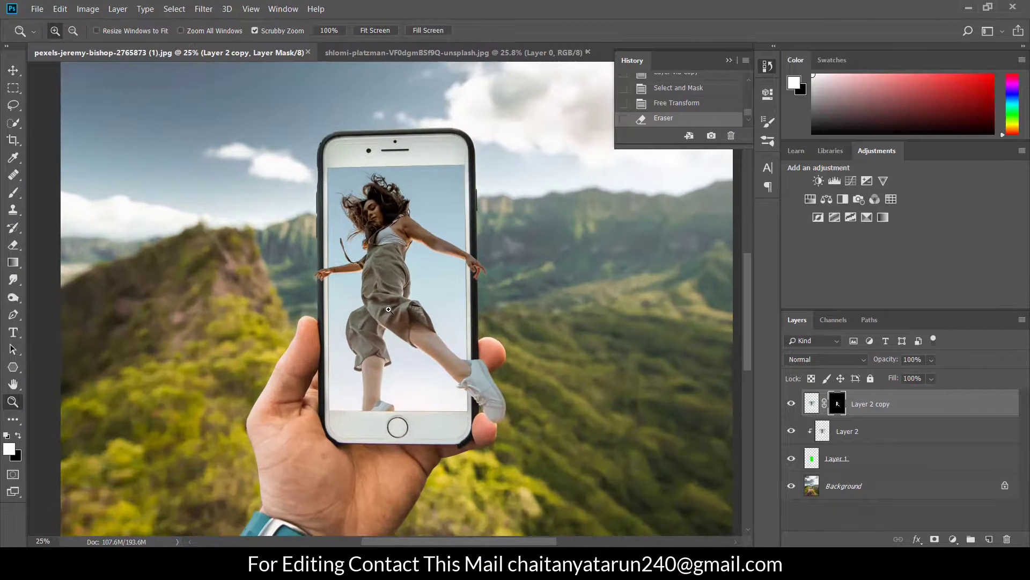